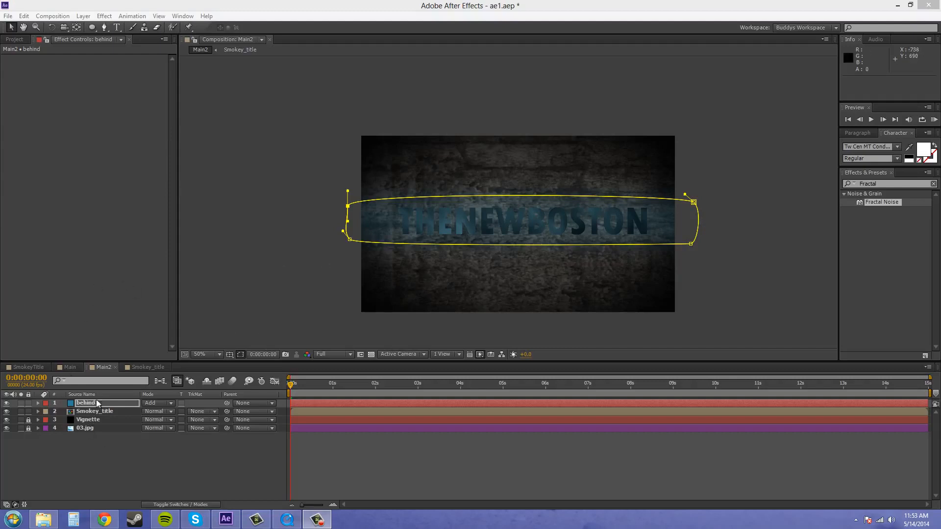
Step: Copy the Fractal Noise, CC Vector Blur and Hue/Saturation effects from the Fractal Noise layer in the Smokey_title composition
left_click(142, 371)
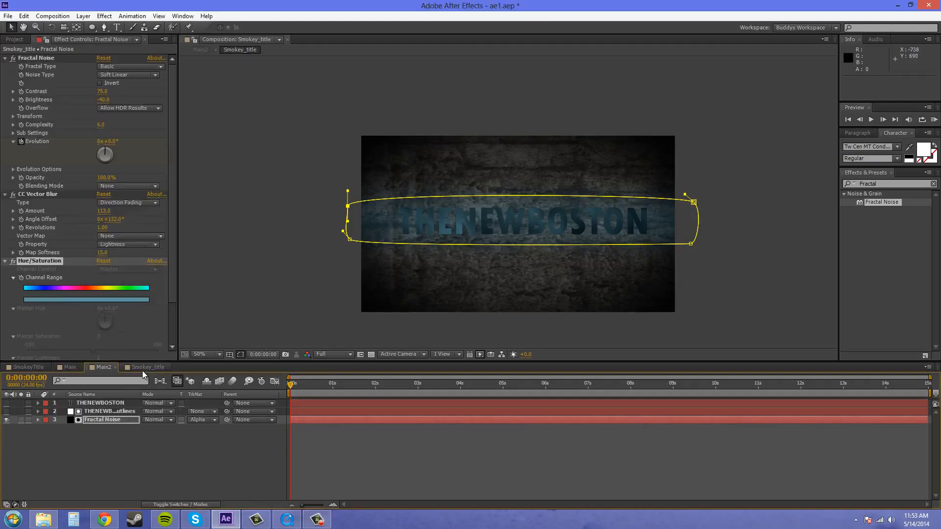
left_click(5, 58)
left_click(5, 67)
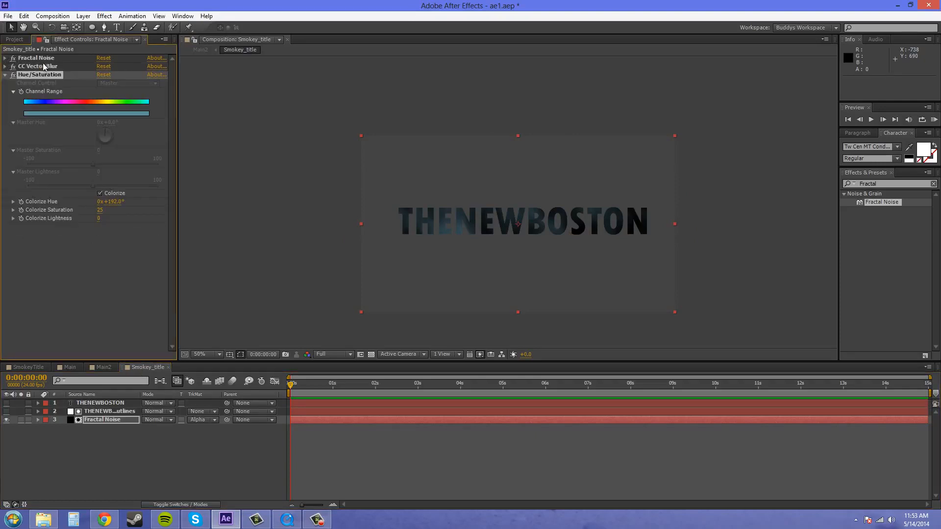
left_click(5, 75)
left_click(39, 61)
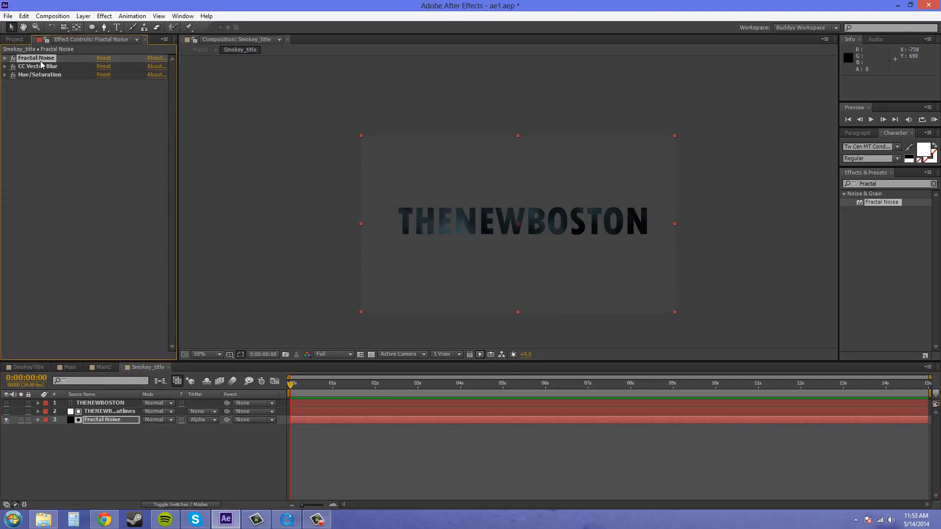
left_click(49, 66, "shift")
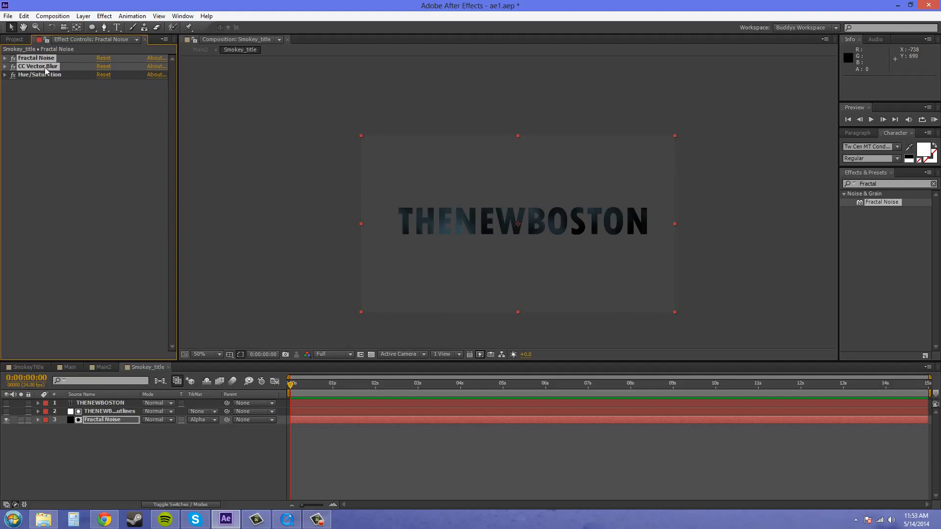
right_click(46, 75)
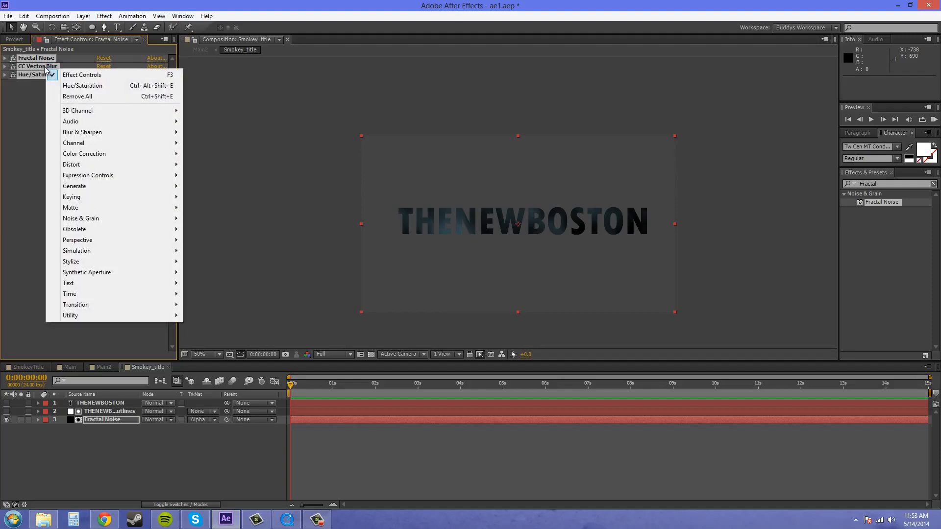
left_click(23, 15)
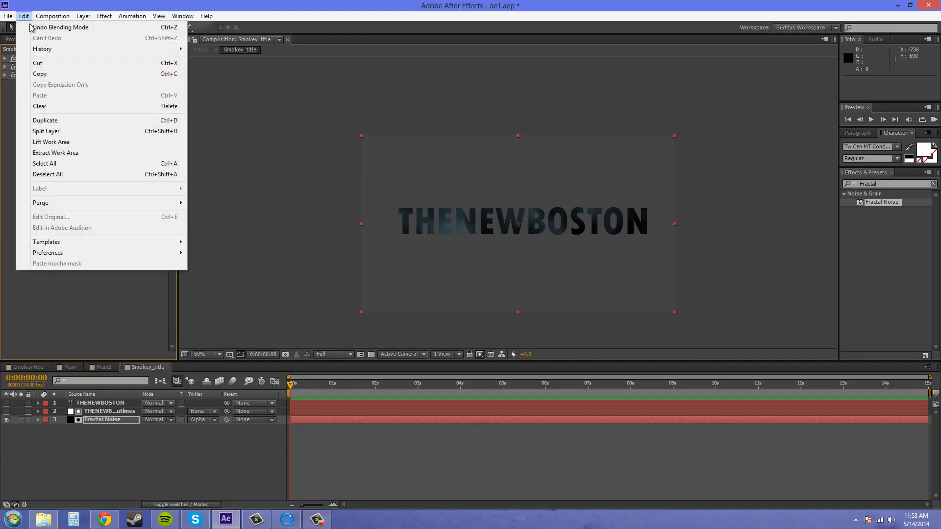
left_click(51, 77)
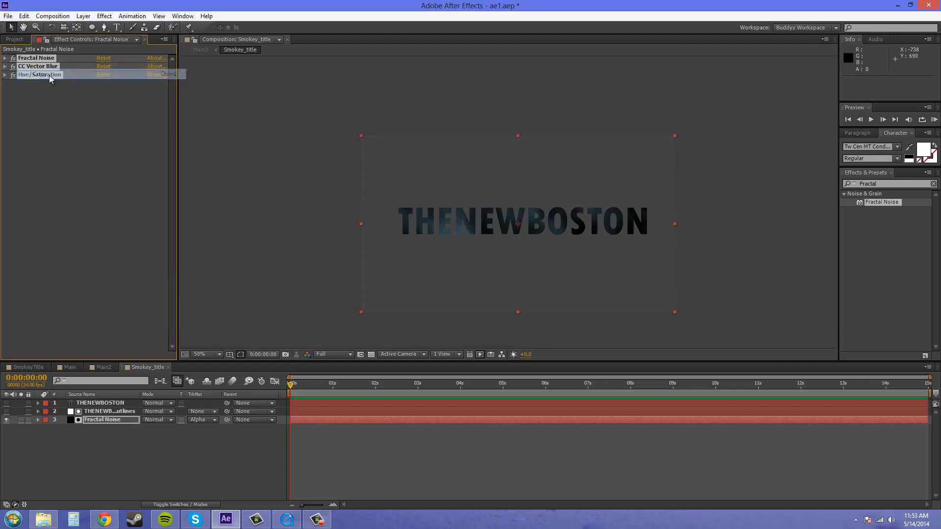
left_click(113, 455)
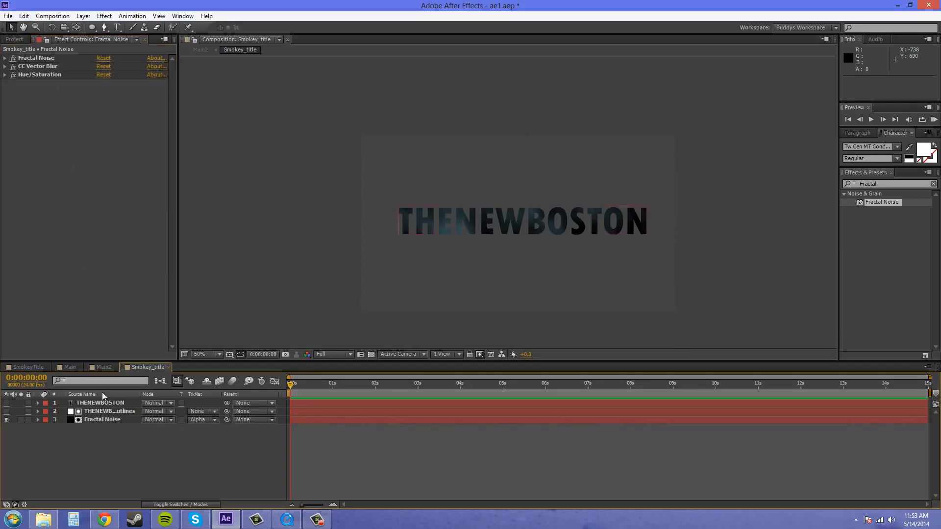
Step: Create a 1280 x 720 solid named Smoke_Across in the Main2 composition, coloured dark gray 343434
left_click(104, 368)
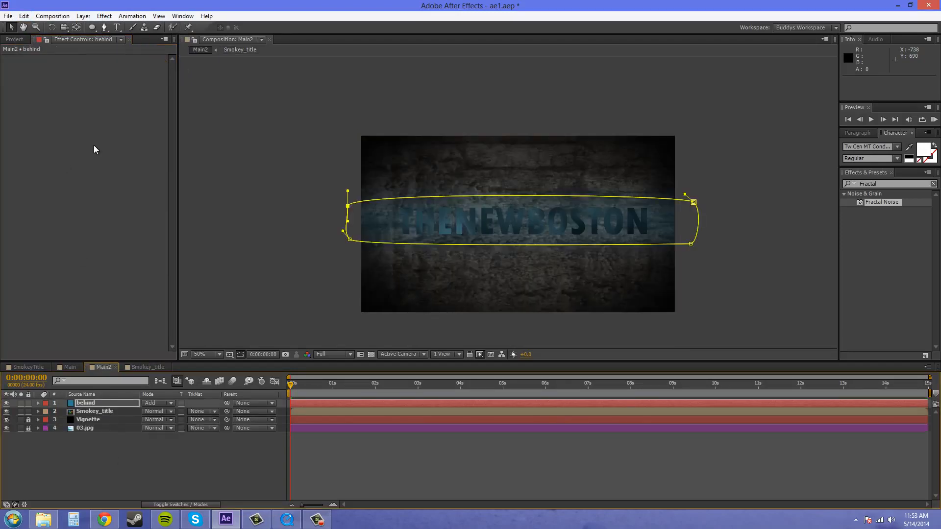
left_click(87, 14)
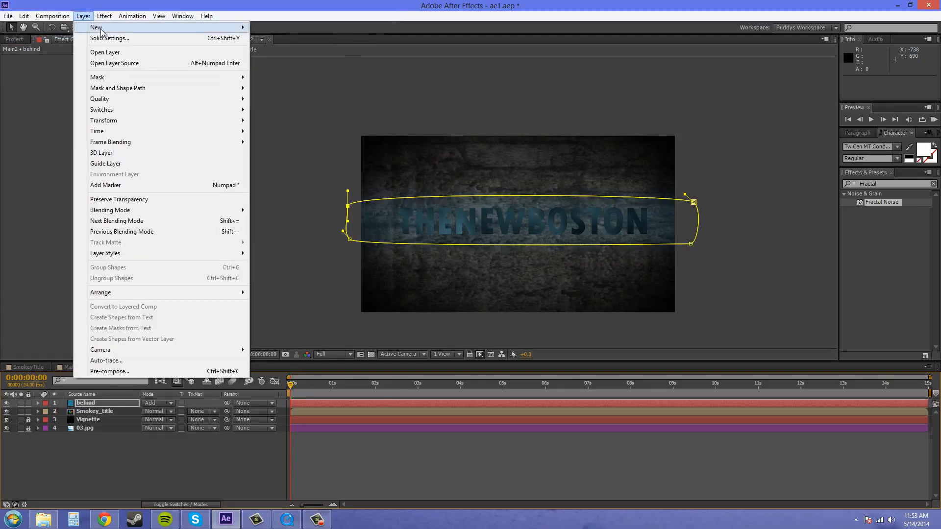
mouse_move(230, 27)
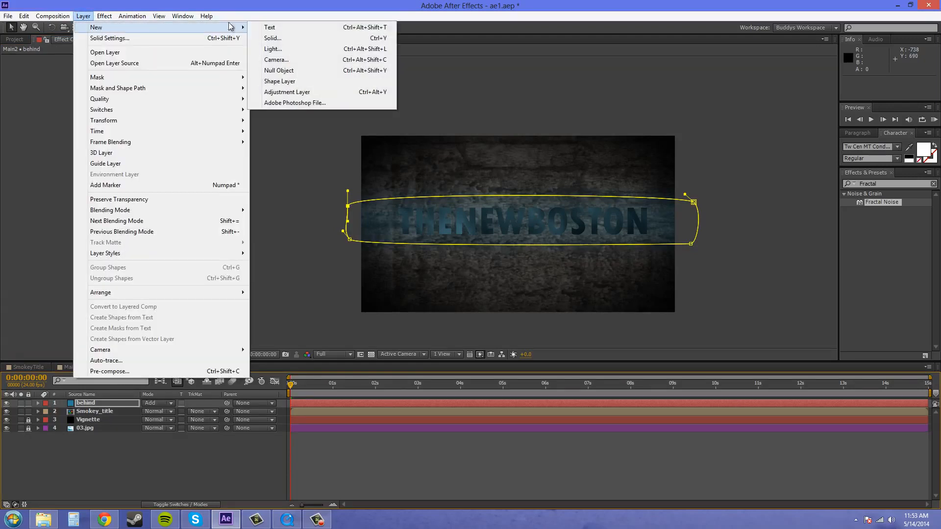
left_click(290, 39)
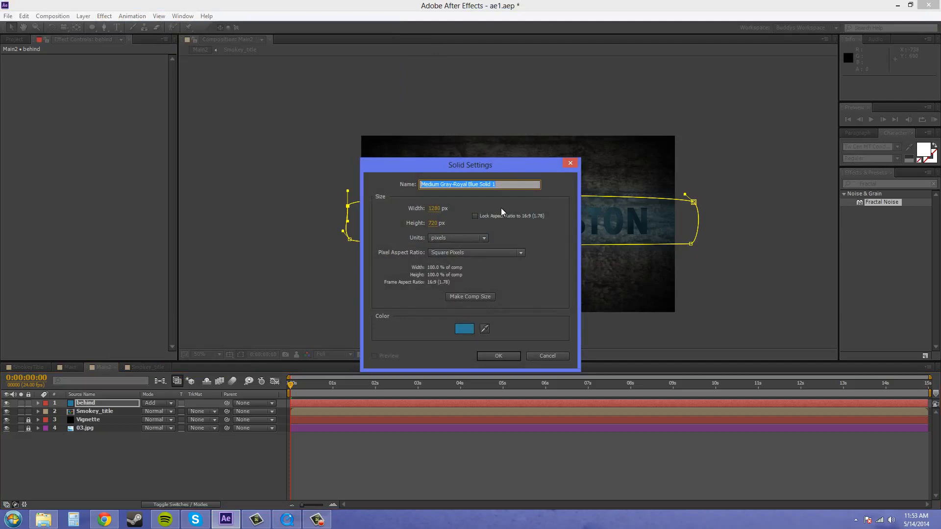
type("Smoke_a")
key("BackSpace")
type("Across")
left_click(464, 329)
left_click_drag(357, 318, 352, 308)
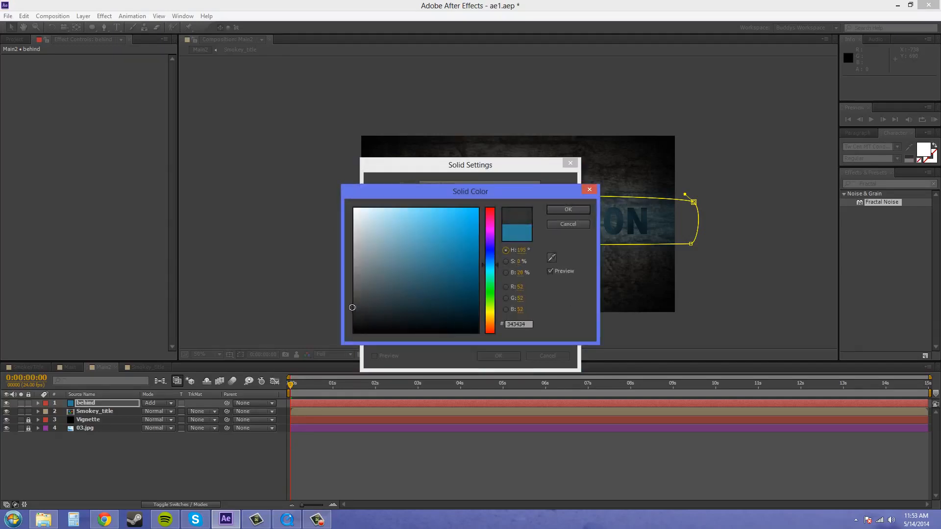
left_click(568, 209)
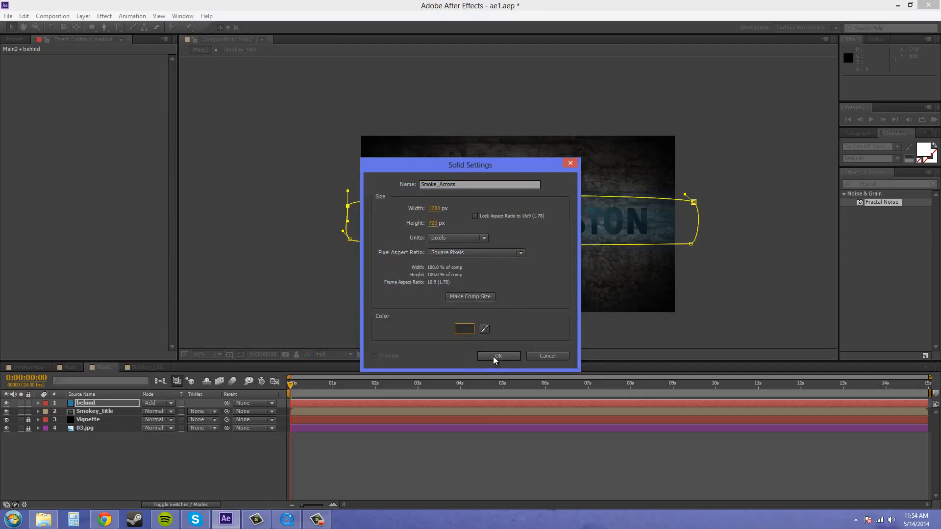
left_click(493, 357)
left_click(498, 357)
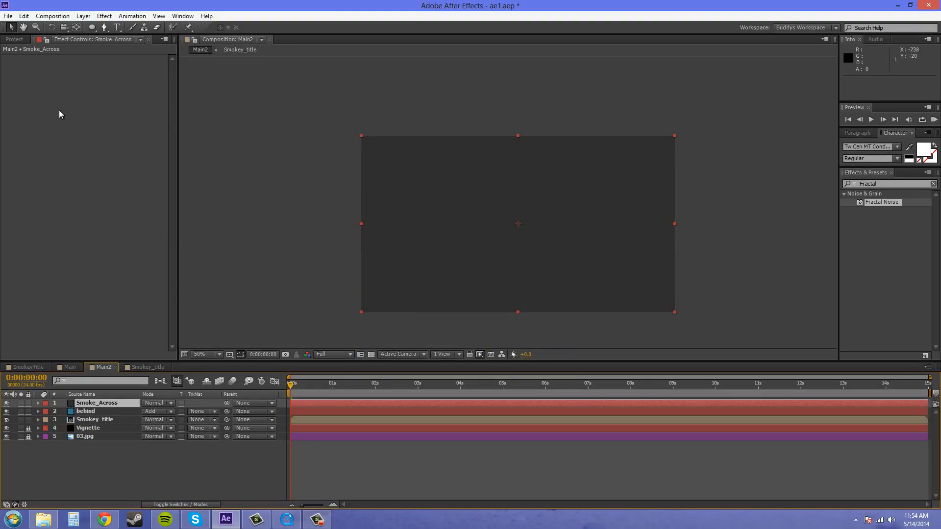
Step: Paste the copied effects onto the Smoke_Across layer and collapse its CC Vector Blur and Hue/Saturation settings
left_click(44, 79)
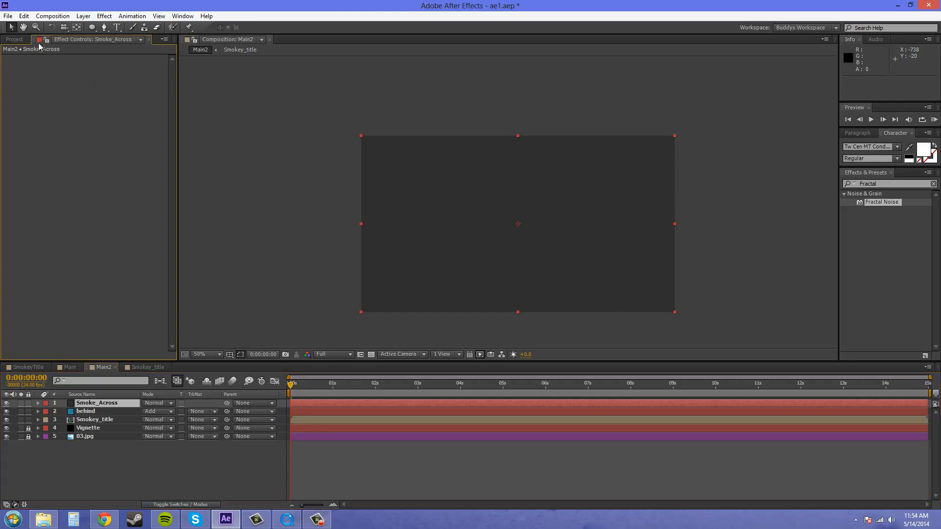
left_click(24, 16)
left_click(40, 95)
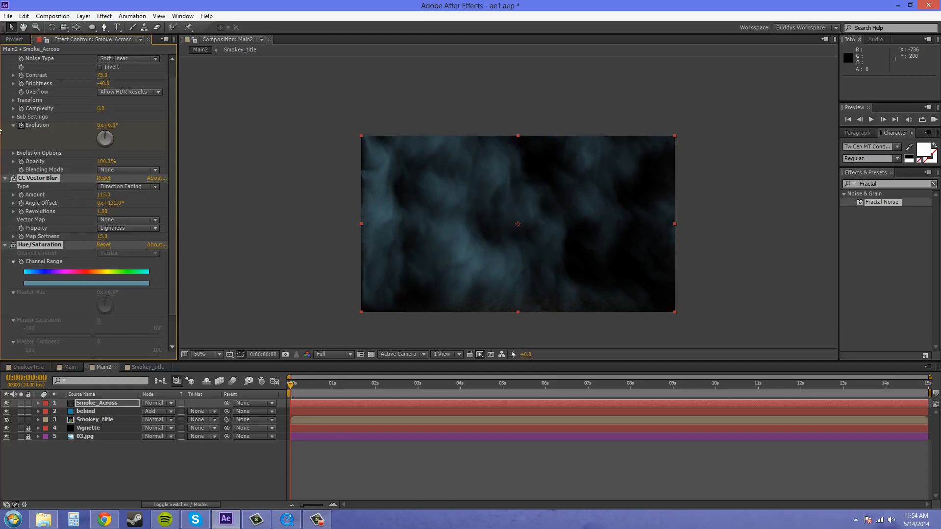
left_click(267, 161)
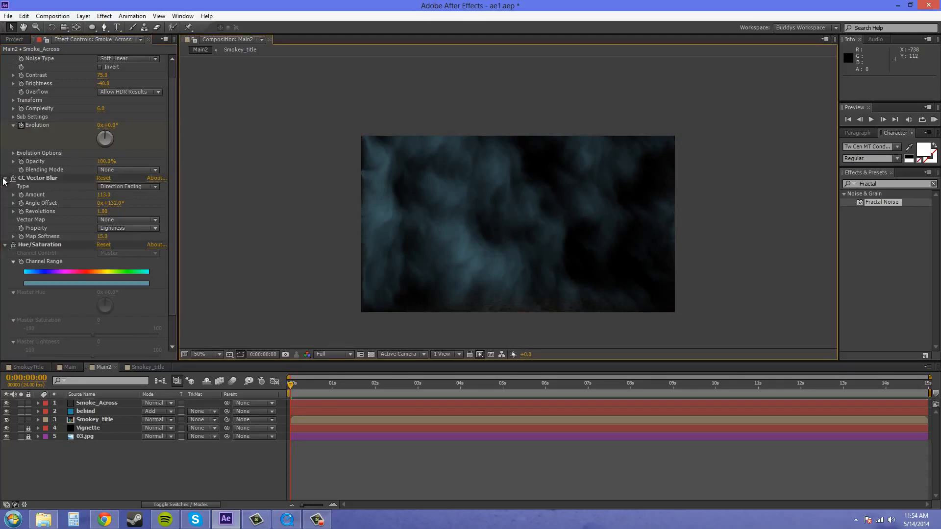
left_click(5, 178)
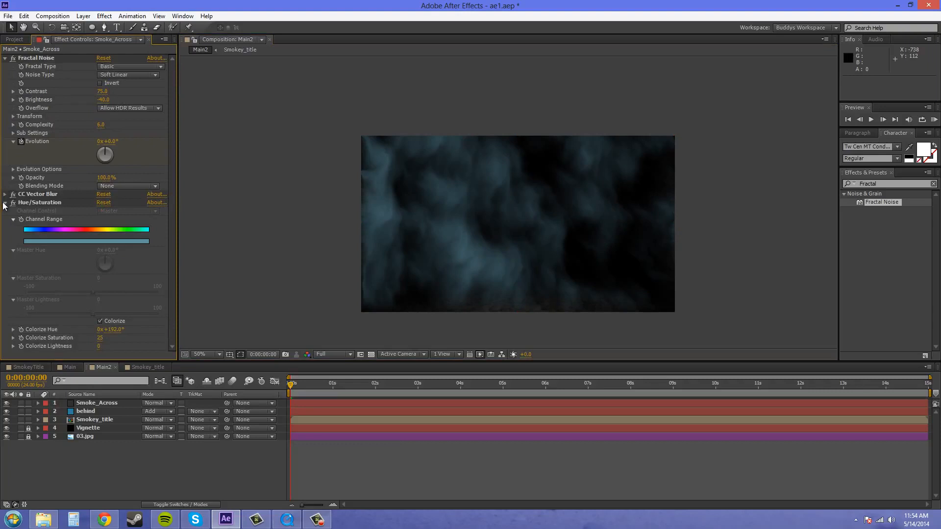
left_click(5, 202)
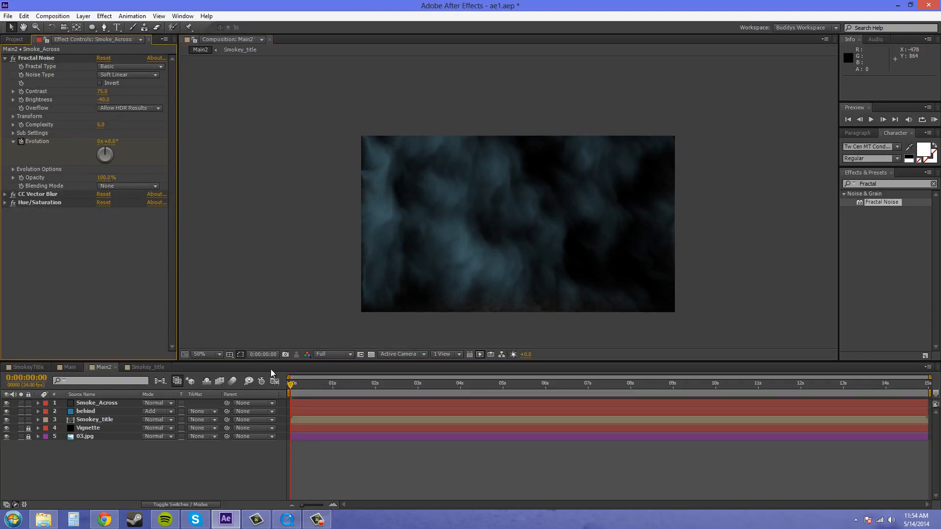
Step: Reveal the keyframed properties of Smoke_Across and set the Fractal Noise Evolution to 3 revolutions at the first frame
left_click(97, 403)
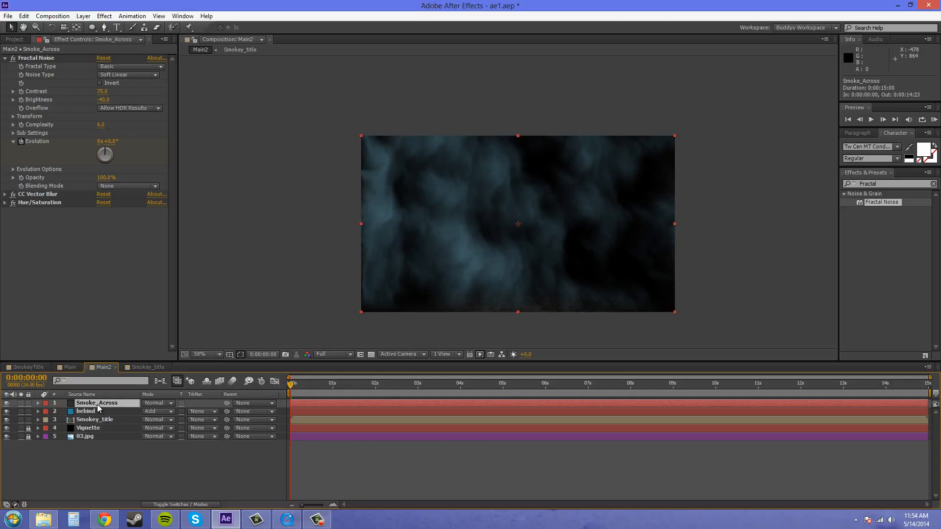
key("u")
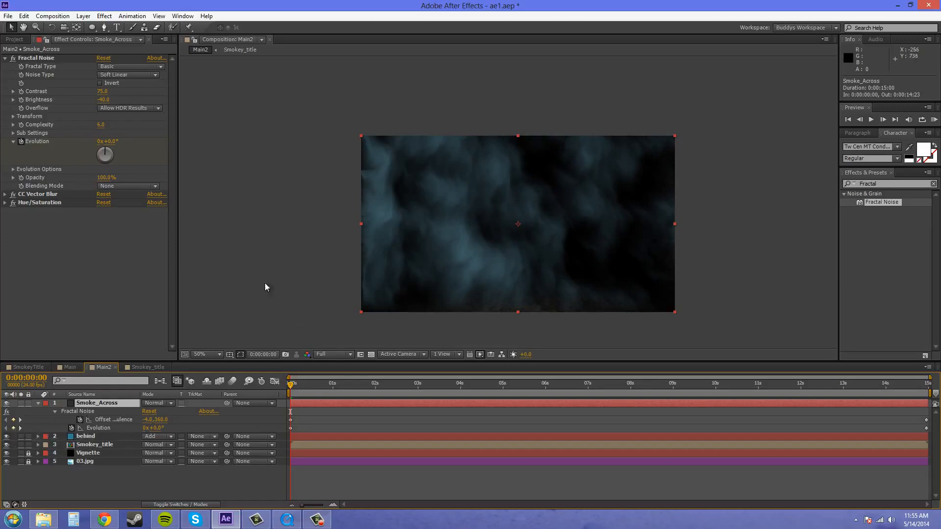
left_click(98, 141)
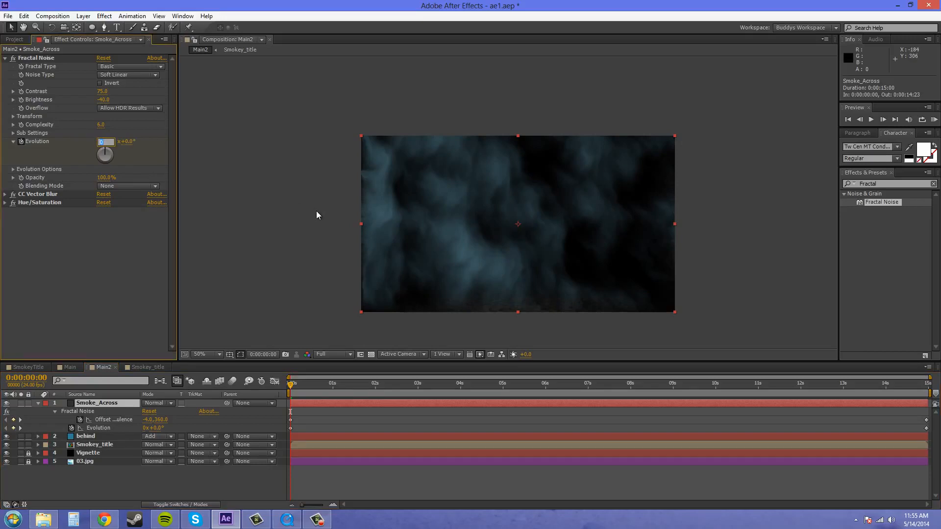
key("Return")
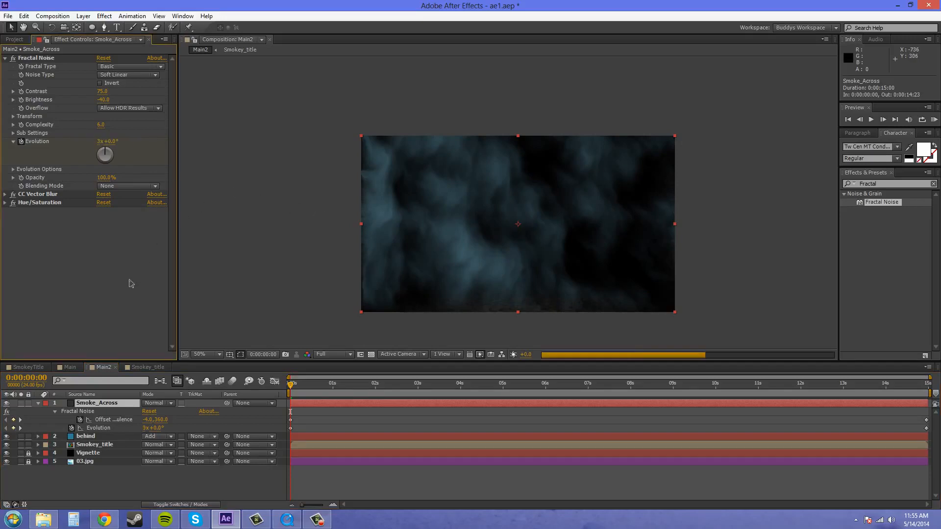
Step: Set the Evolution of Smoke_Across to 4 revolutions at 0:00:14:23 and return the playhead to the first frame
left_click(924, 388)
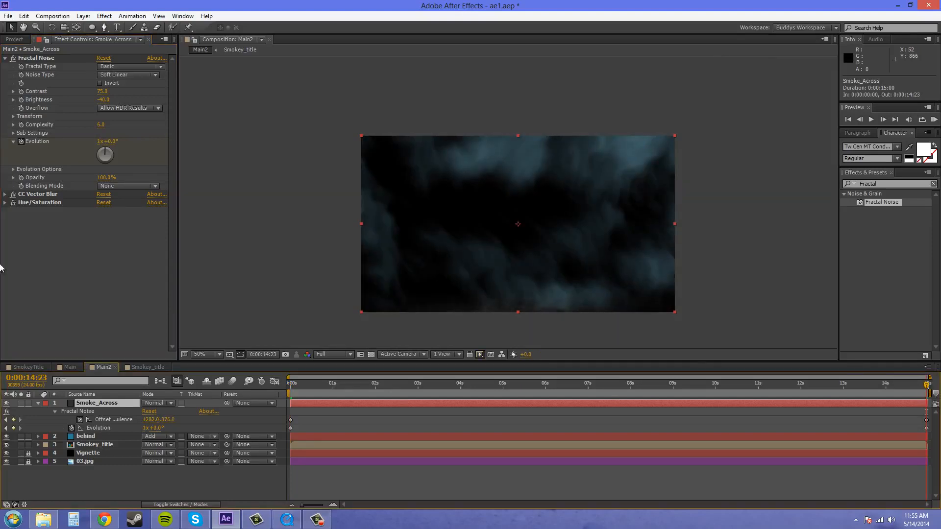
left_click(100, 142)
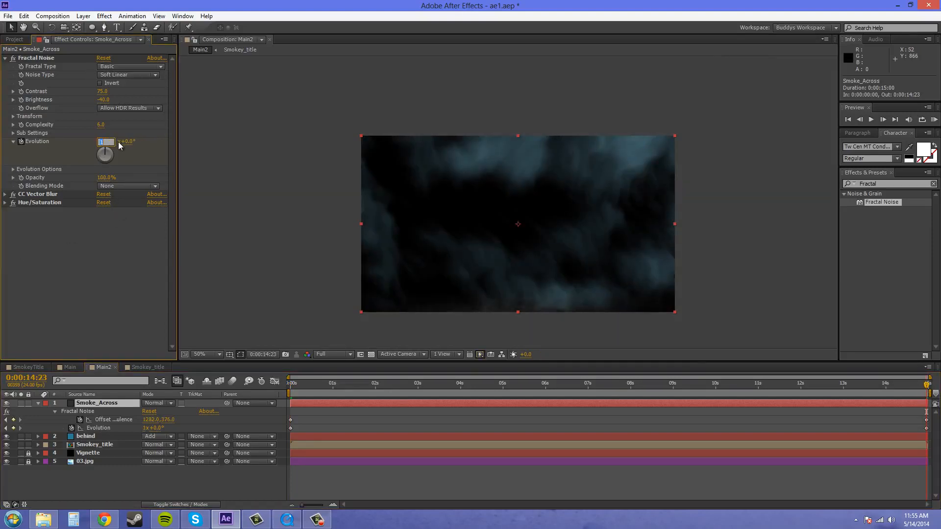
type("4")
key("Return")
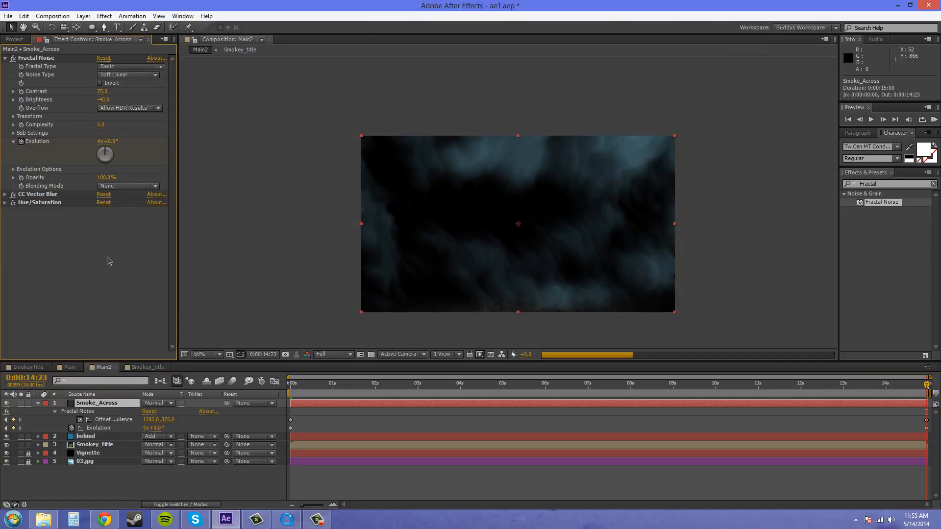
left_click_drag(296, 391, 173, 376)
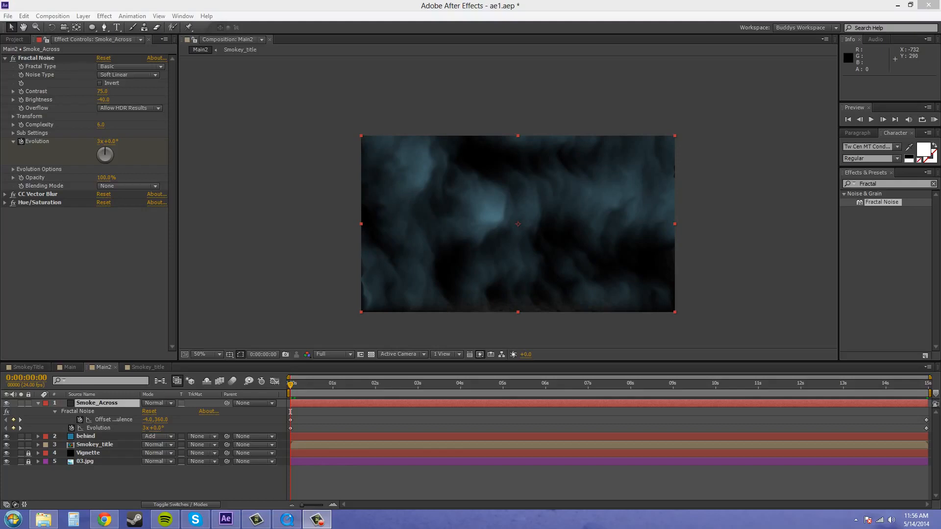
Step: Delete the Hue/Saturation effect from Smoke_Across and collapse the Fractal Noise settings
left_click(40, 202)
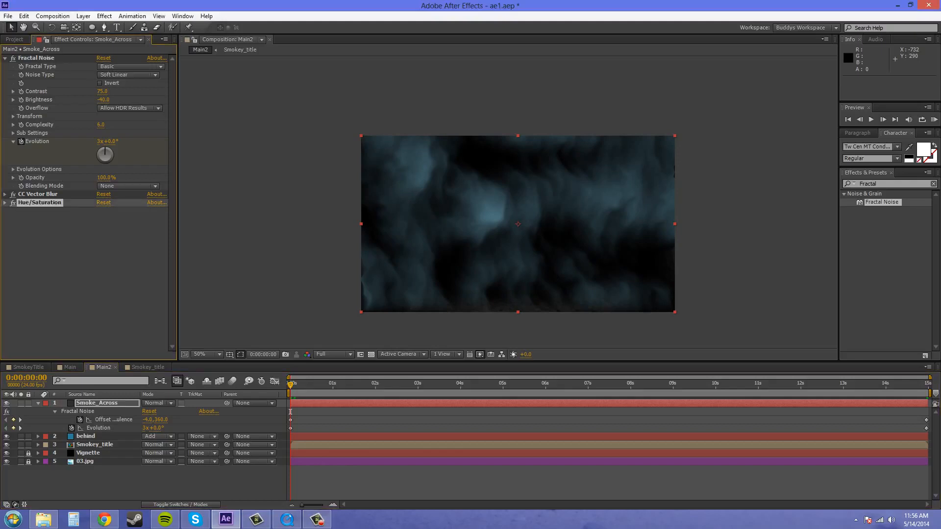
key("Delete")
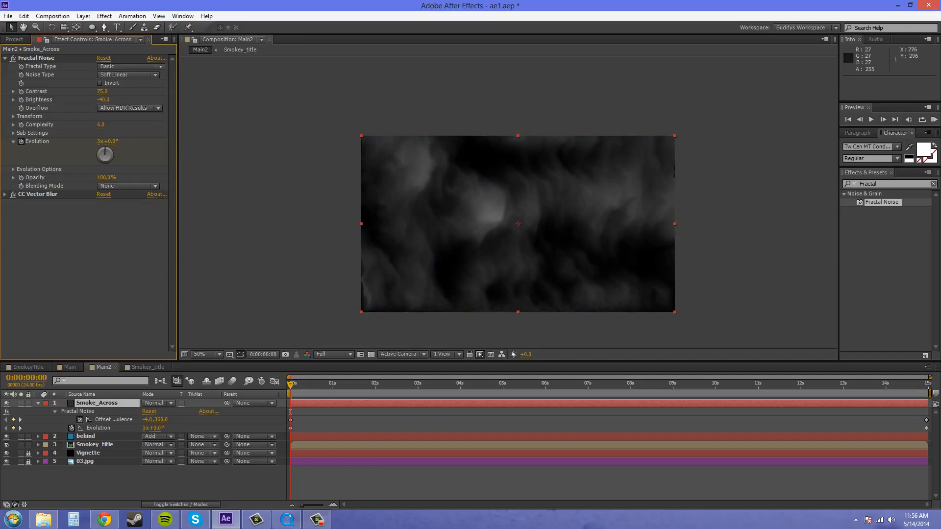
left_click(5, 58)
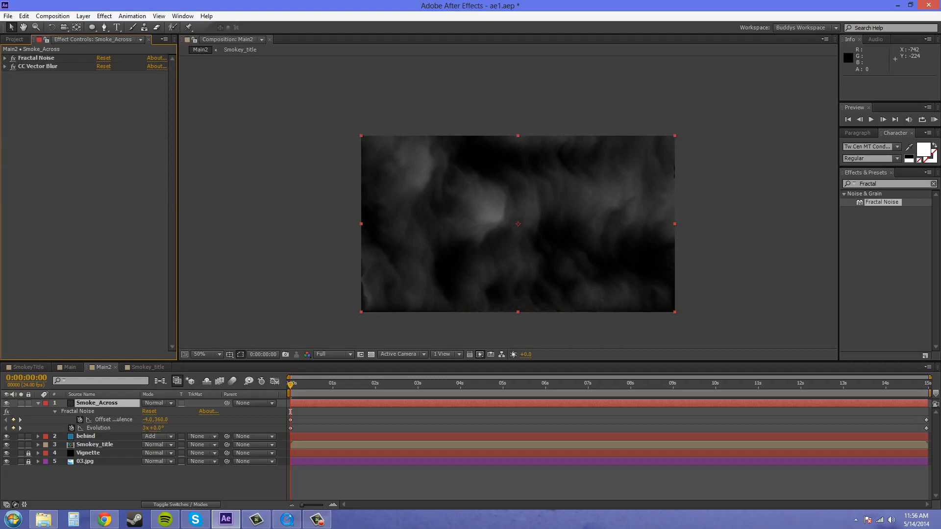
Step: Check the smoke in the finished creepy logo video in the media player, return to After Effects and collapse the Smoke_Across properties
left_click(286, 520)
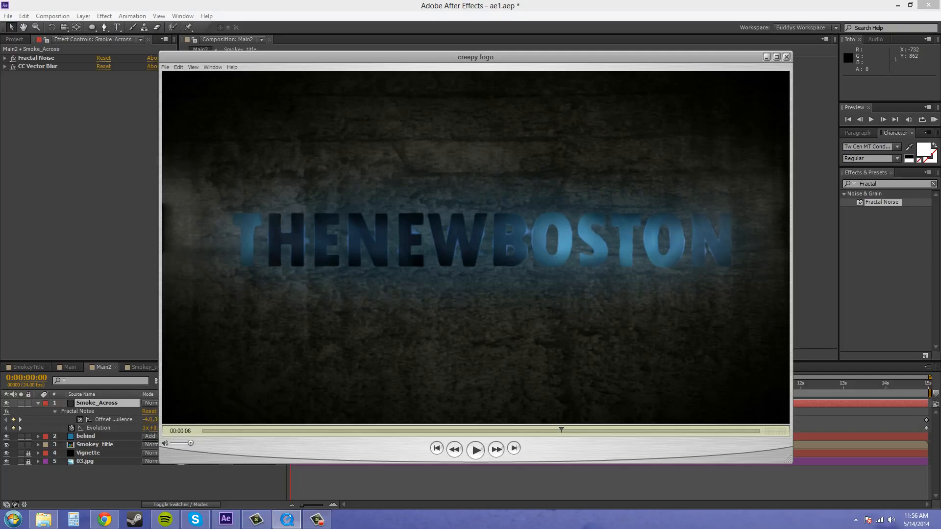
left_click(767, 57)
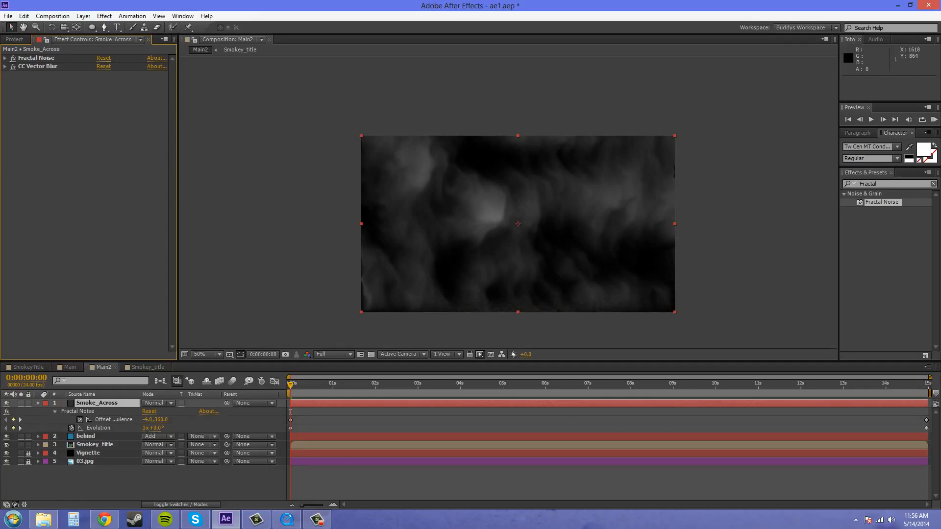
key("u")
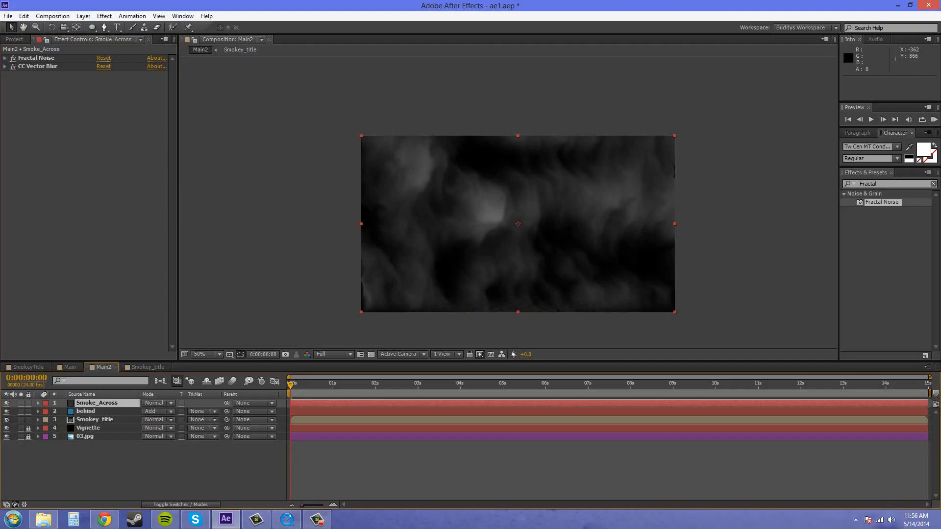
key("F9")
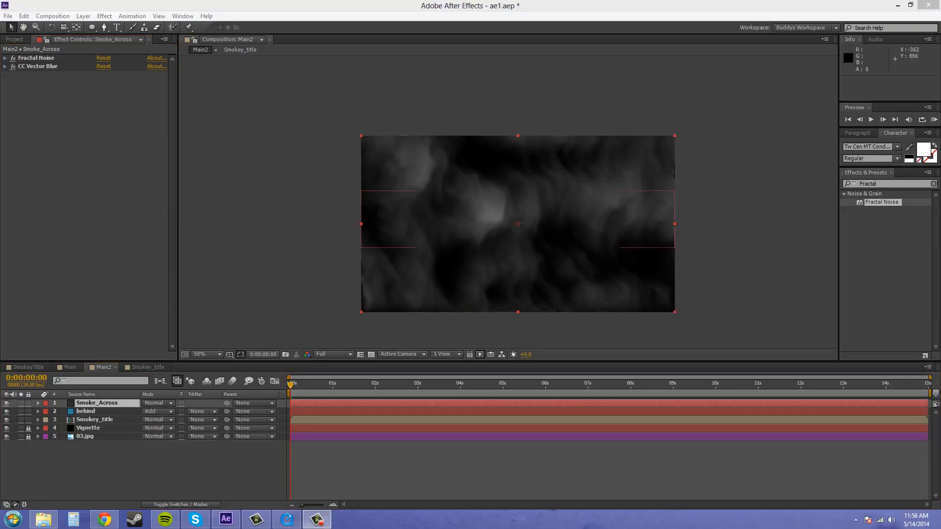
Step: Move the behind layer below Smokey_title in the Main2 layer stack
left_click(86, 412)
left_click_drag(86, 412, 99, 424)
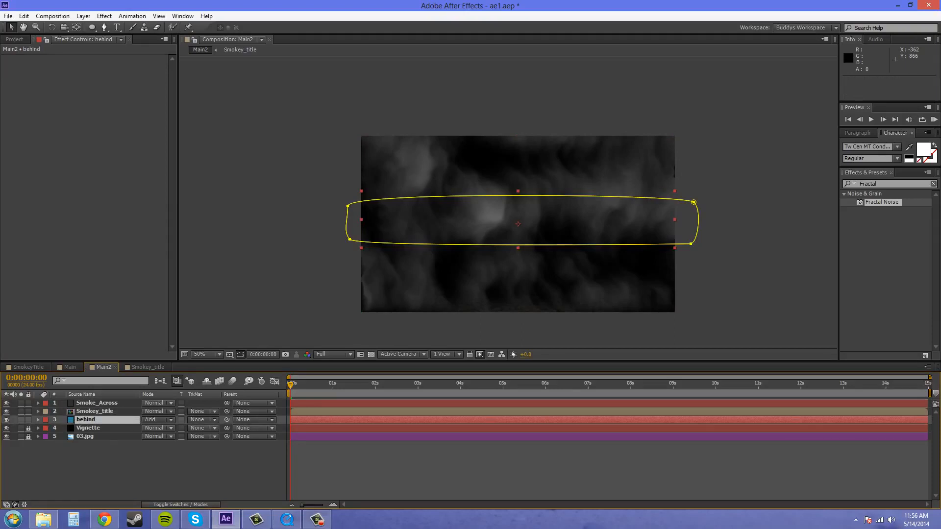
left_click(96, 403)
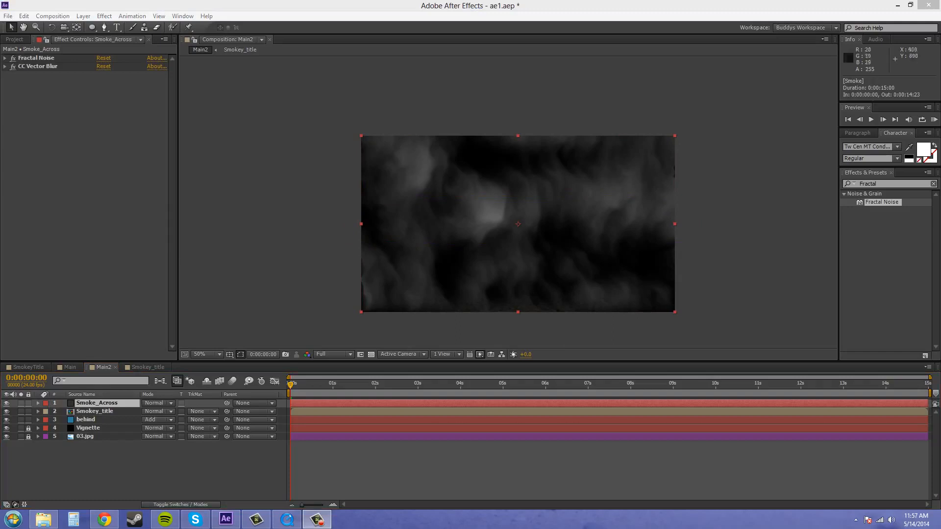
Step: Copy the Mask Path of the behind layer and paste it onto Smoke_Across
left_click(86, 420)
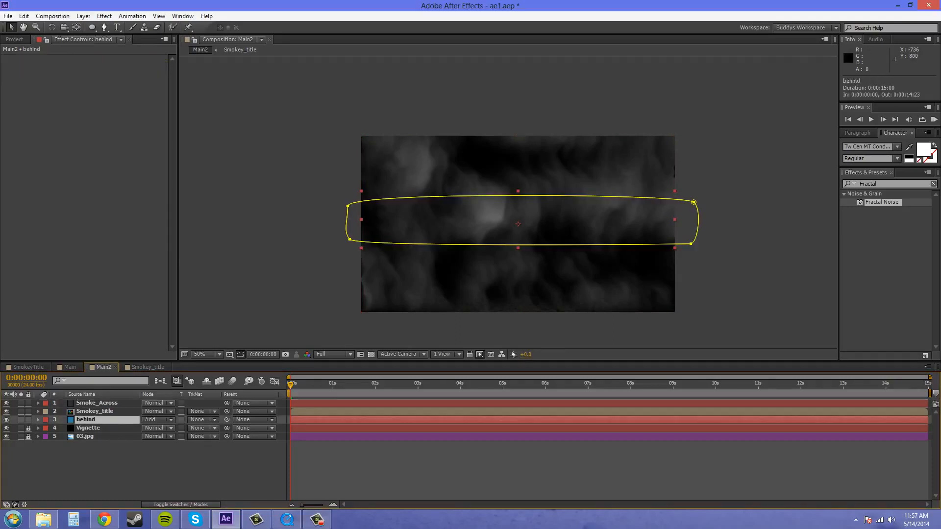
key("m")
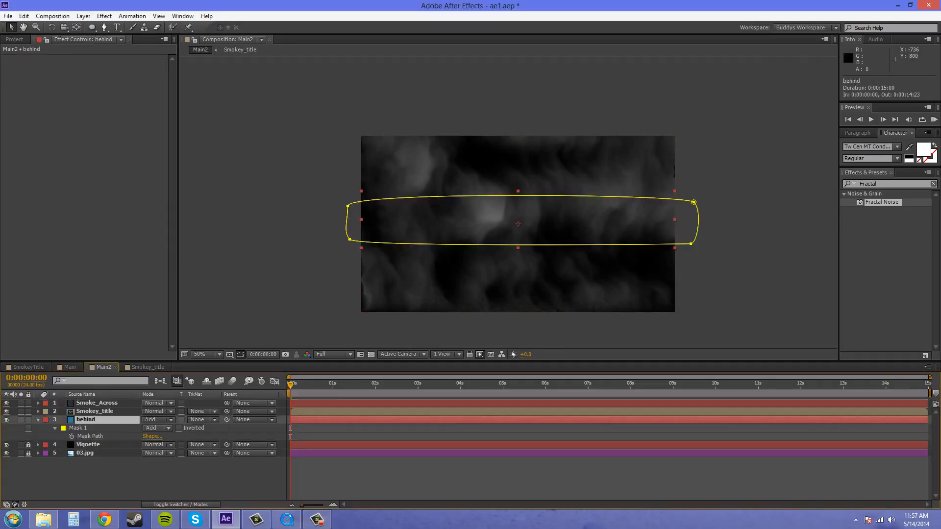
left_click(91, 437)
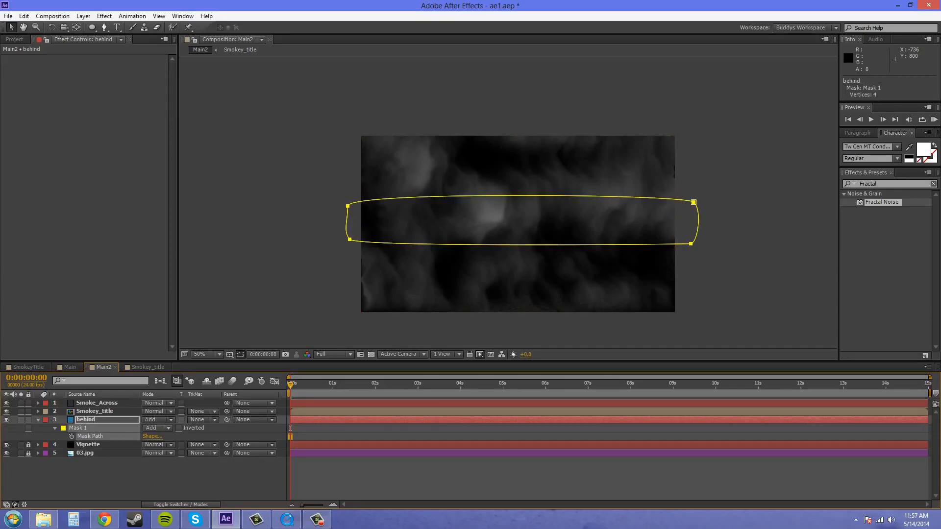
left_click(24, 16)
left_click(40, 73)
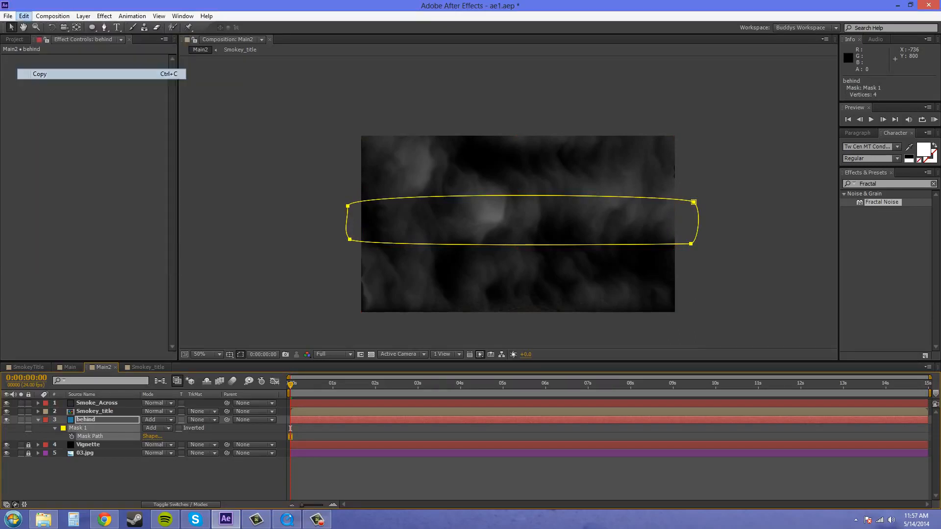
left_click(97, 402)
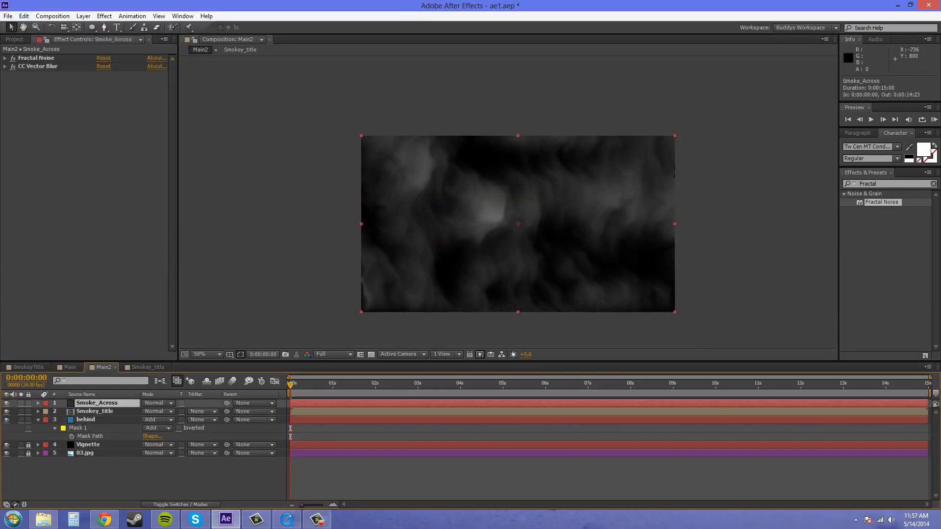
left_click(24, 16)
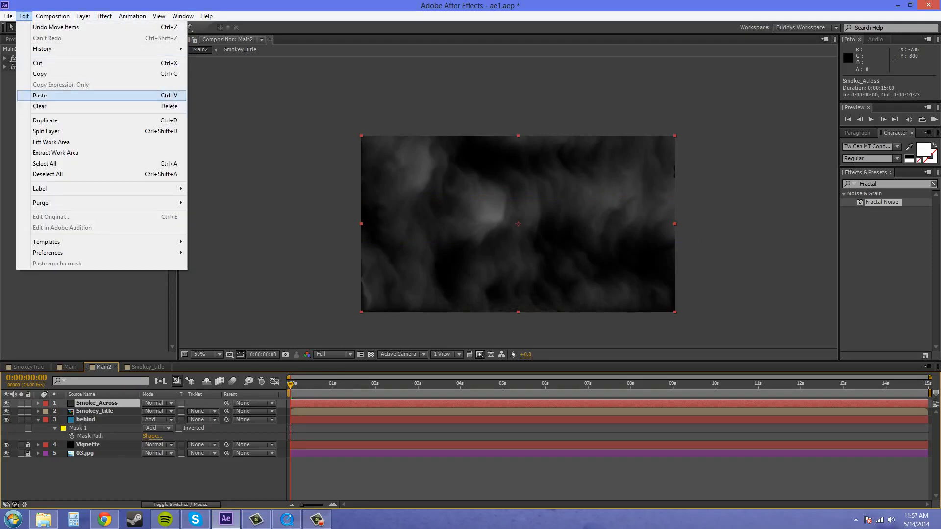
left_click(40, 95)
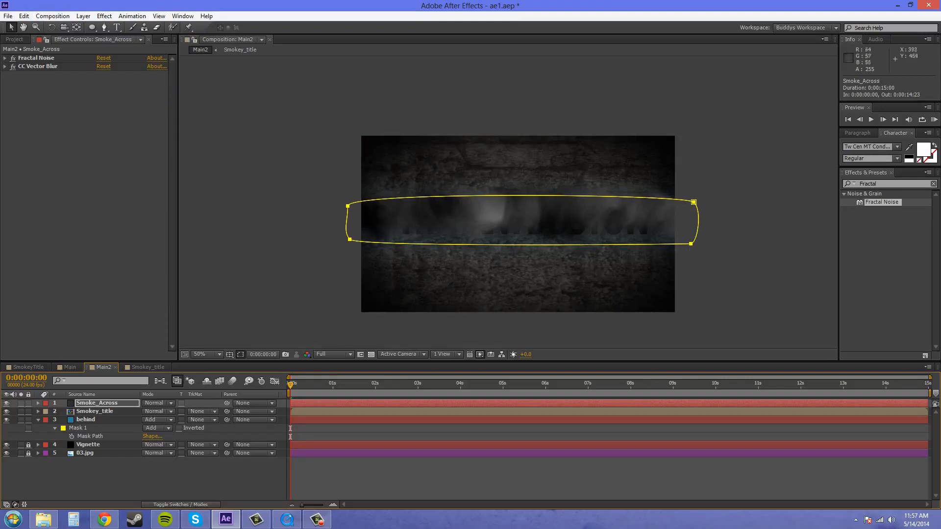
Step: Set the Mask Feather of Smoke_Across to 179 pixels and collapse the layer's properties
left_click(97, 403)
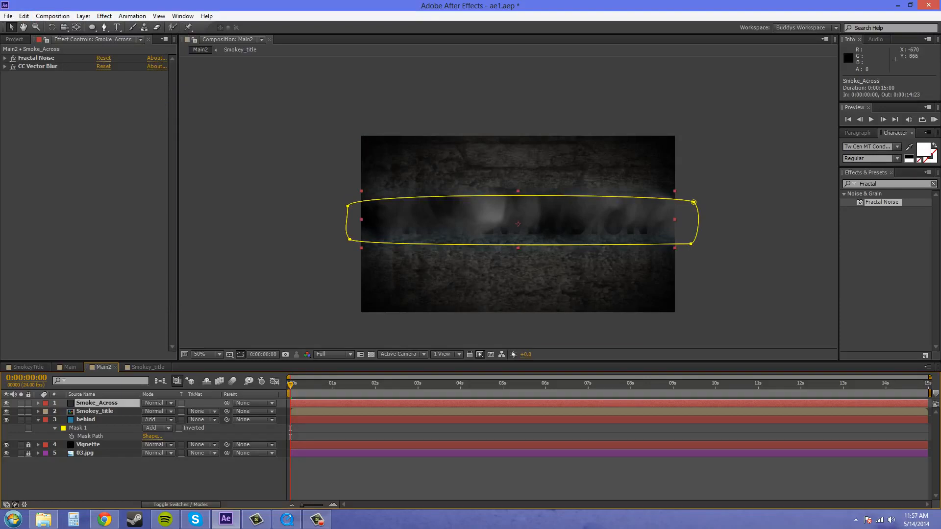
key("ctrl+v")
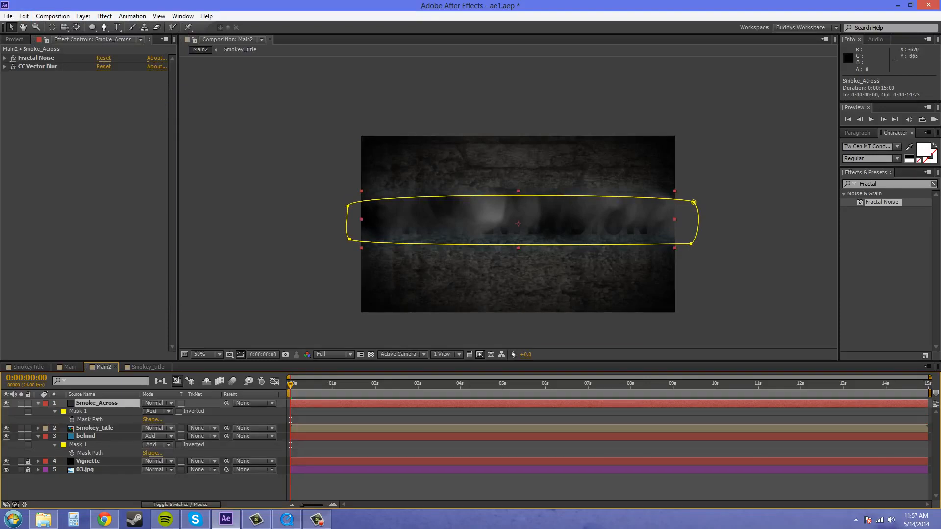
left_click(55, 412)
left_click(55, 411)
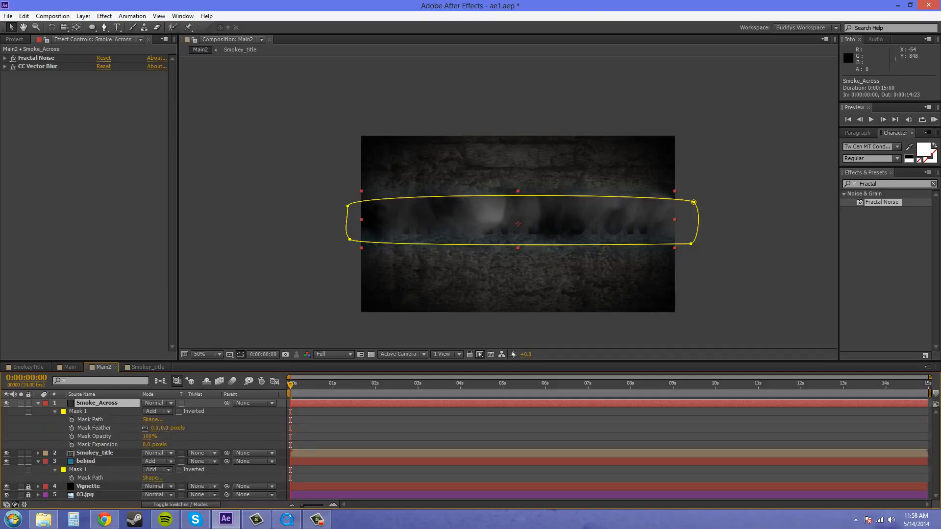
left_click_drag(164, 429, 252, 429)
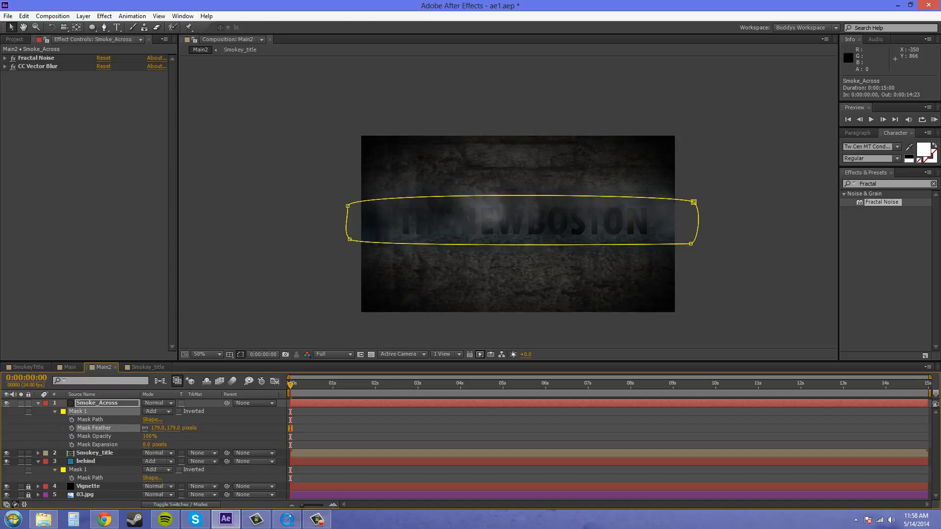
left_click(54, 412)
left_click(38, 404)
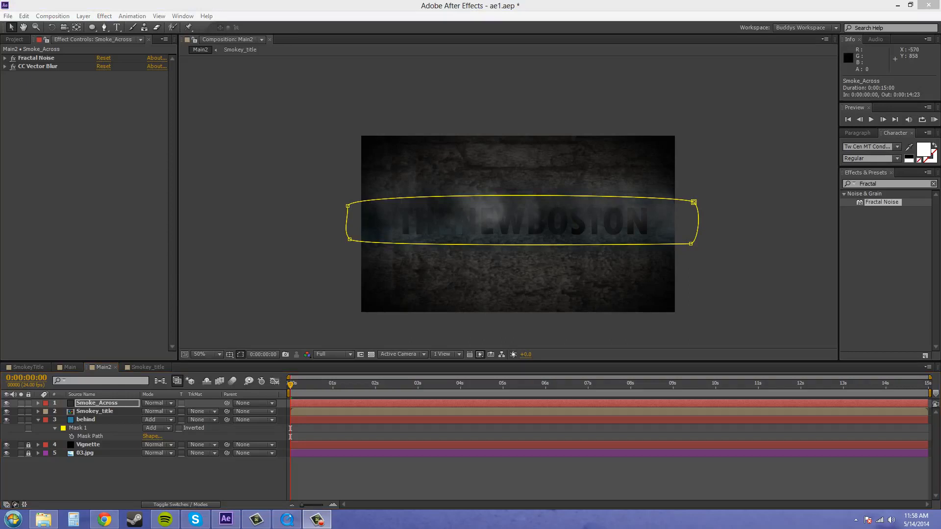
Step: Reveal the mask properties of Smoke_Across again and set its Mask Feather to 212 pixels
left_click(97, 403)
key("m")
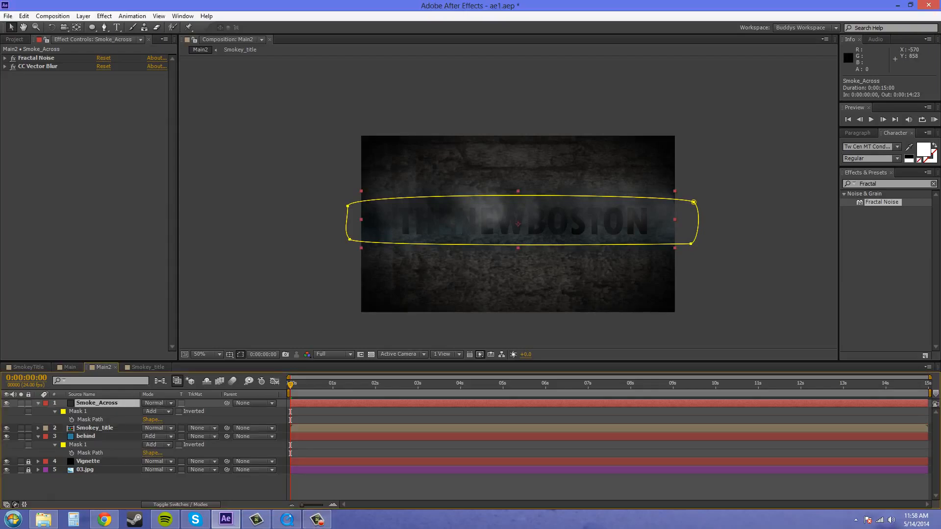
key("m")
key("m")
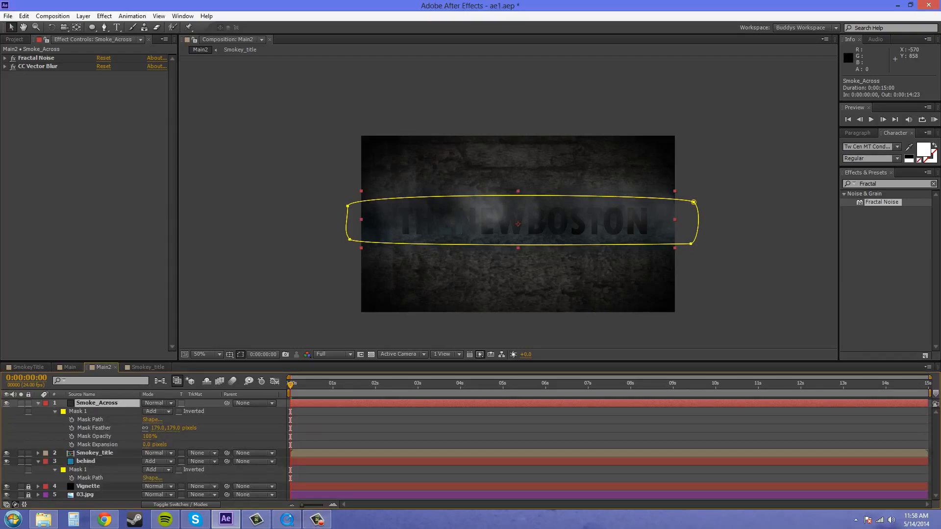
left_click_drag(158, 428, 173, 428)
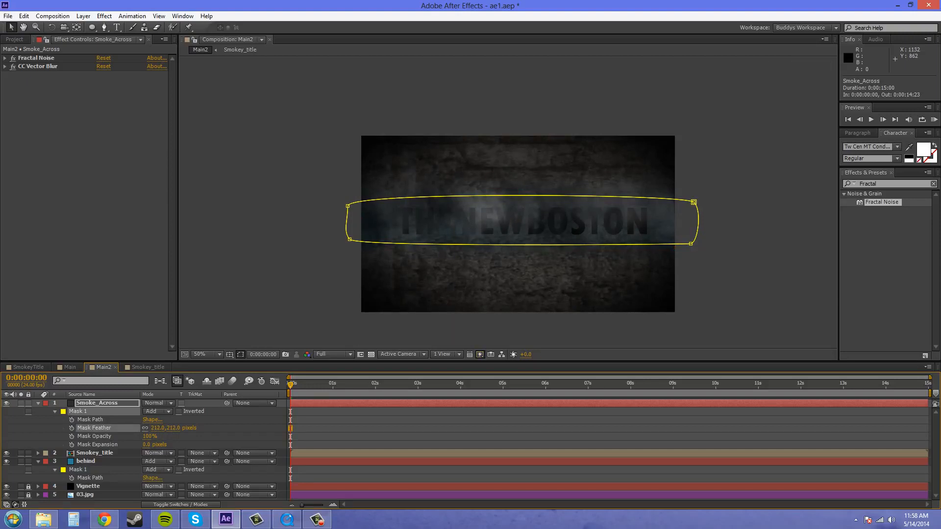
Step: Preview the smoke animation, return the playhead to the first frame and collapse the Smoke_Across properties
key("space")
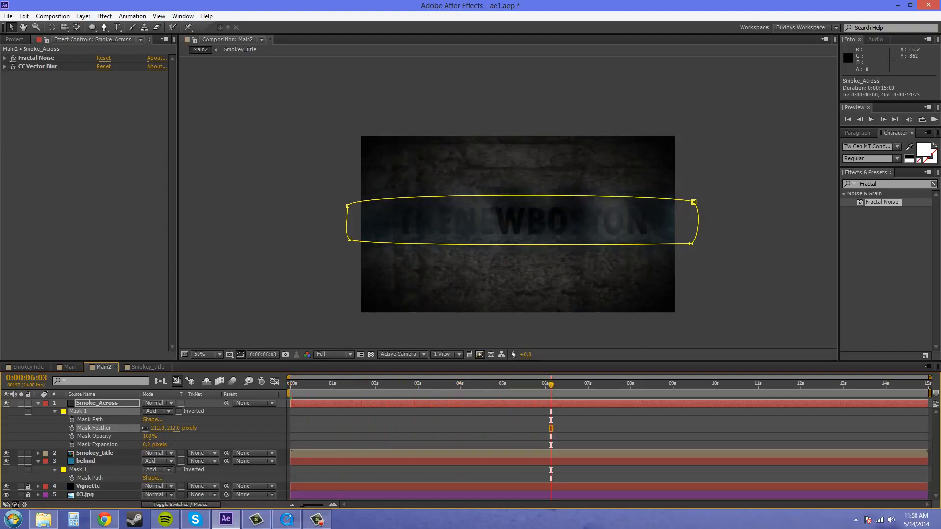
left_click_drag(551, 385, 289, 385)
left_click(97, 403)
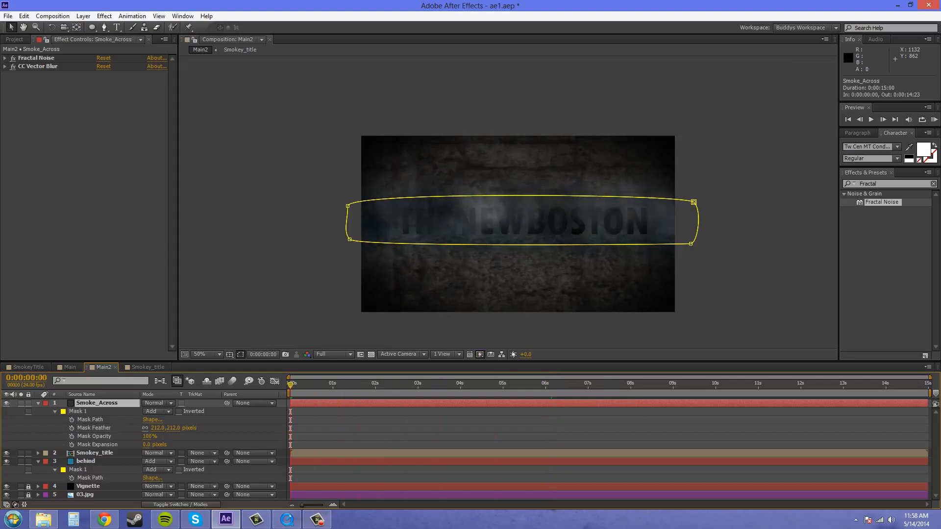
key("u")
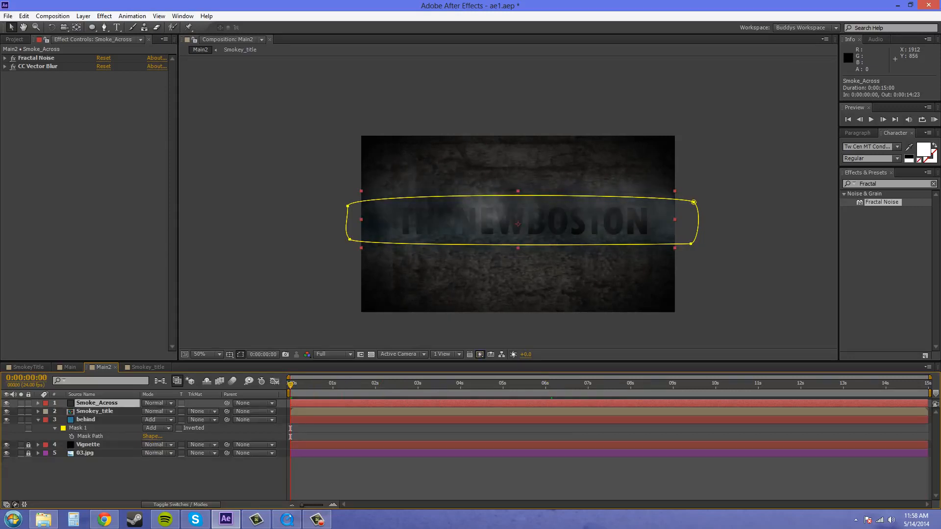
key("F10")
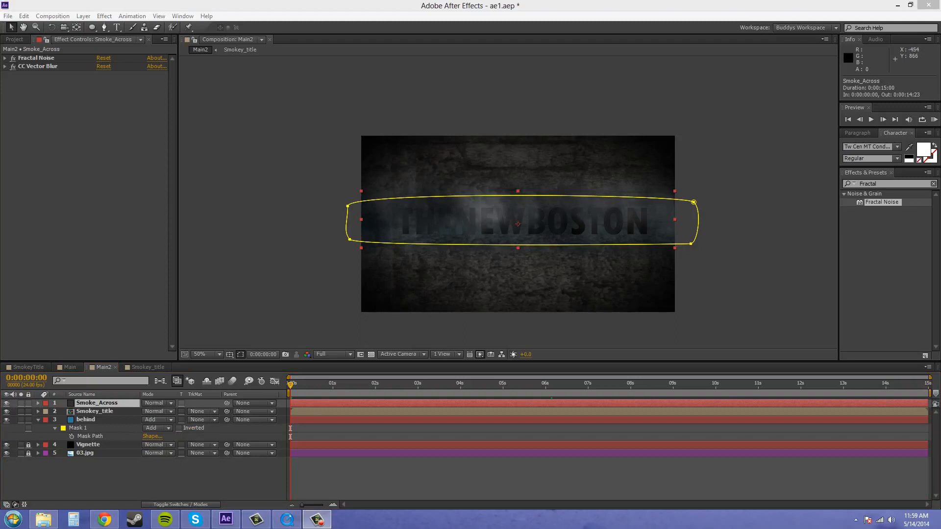
Step: Pull the four mask points of the behind layer inward to the ends of the THENEWBOSTON title
left_click(97, 402)
left_click(86, 420)
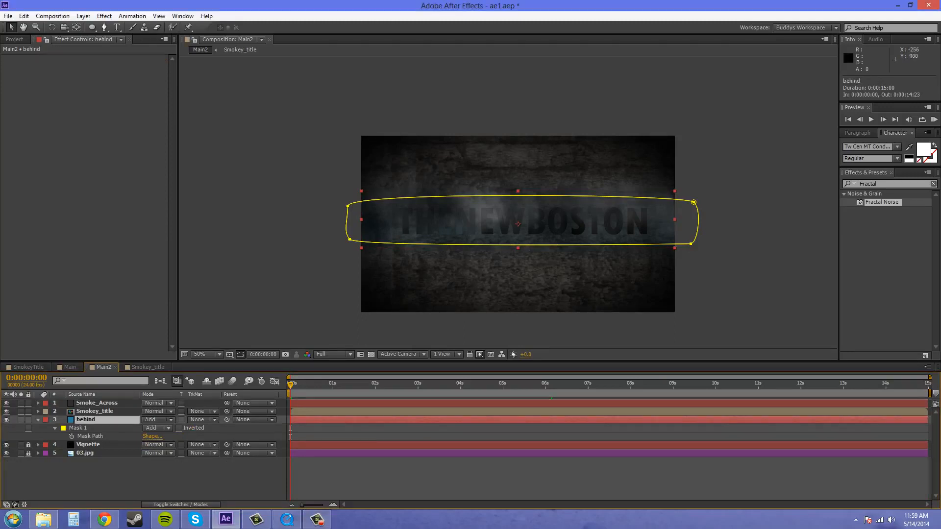
left_click_drag(348, 206, 397, 215)
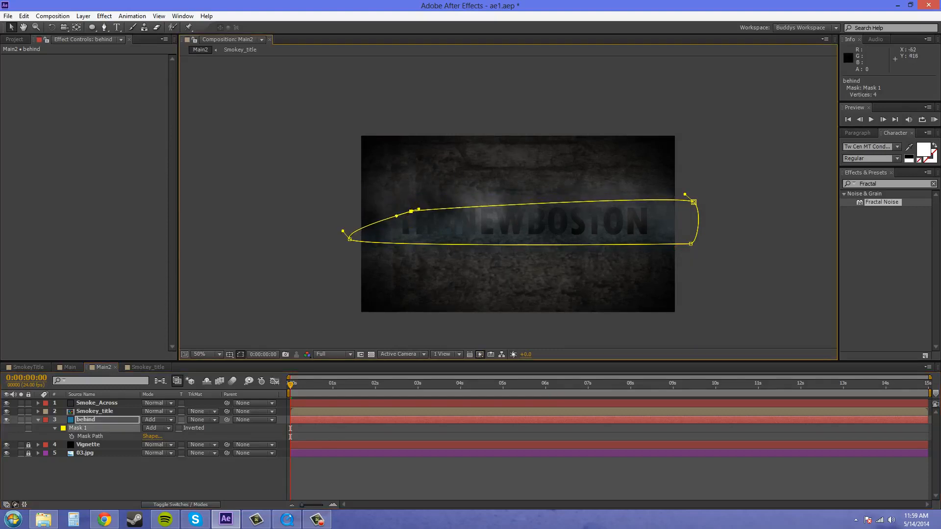
left_click_drag(349, 239, 399, 207)
left_click_drag(401, 238, 395, 238)
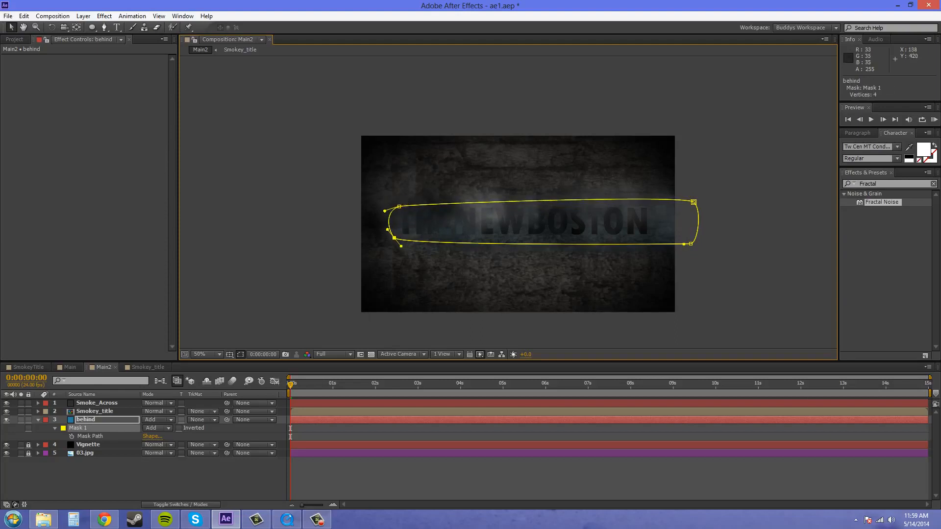
left_click_drag(693, 202, 651, 202)
left_click_drag(691, 243, 649, 236)
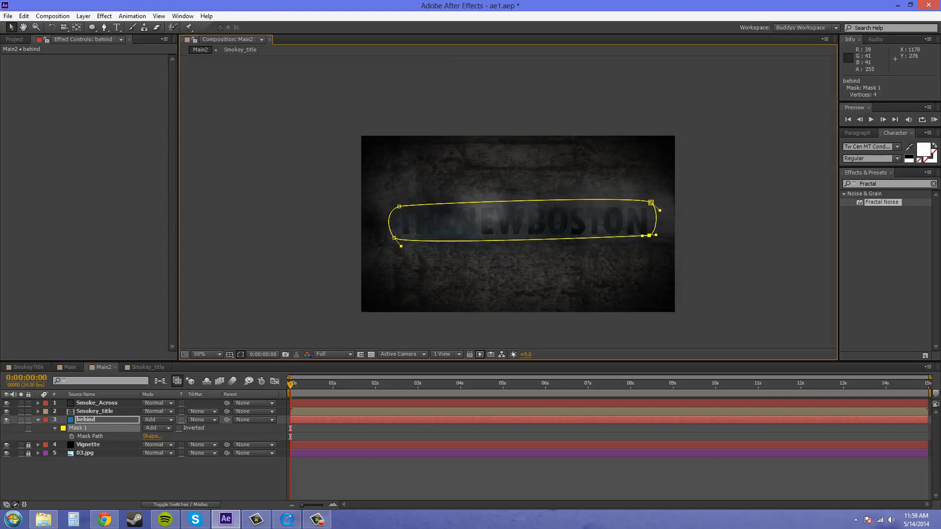
Step: Tighten the behind layer's mask vertically around the title letters and collapse its mask properties
left_click_drag(651, 202, 651, 212)
left_click_drag(399, 206, 394, 234)
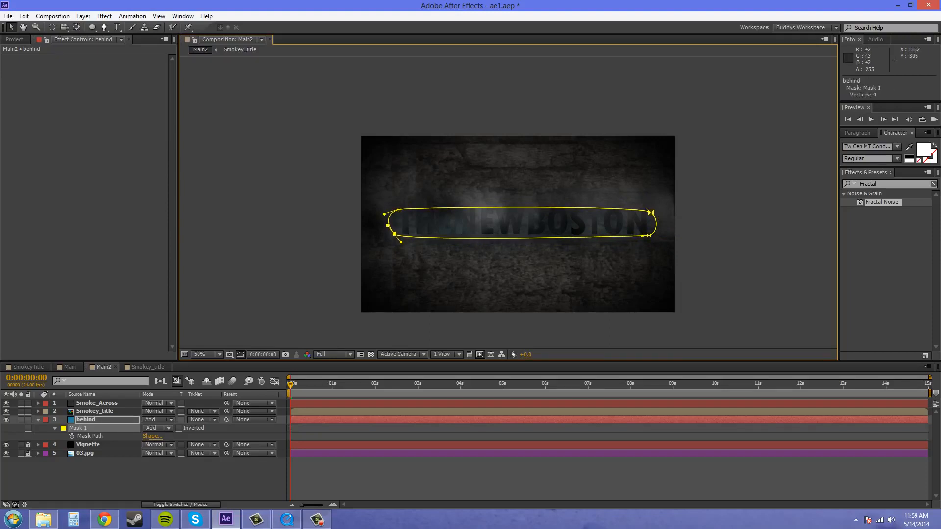
left_click_drag(651, 212, 650, 210)
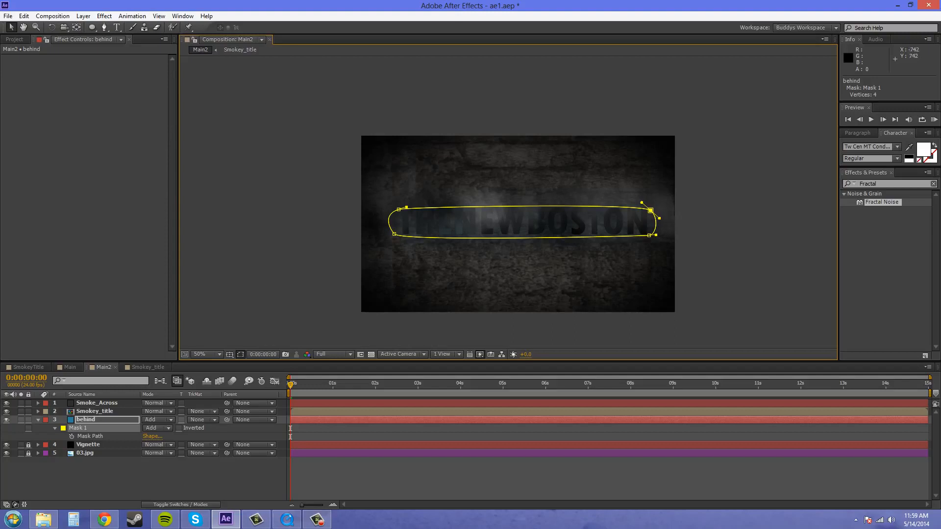
left_click(323, 161)
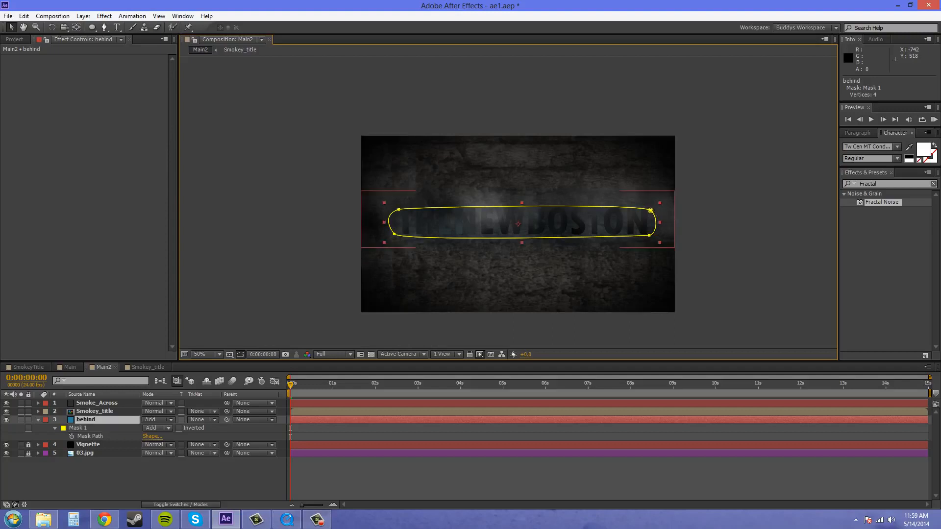
left_click(97, 403)
left_click(38, 420)
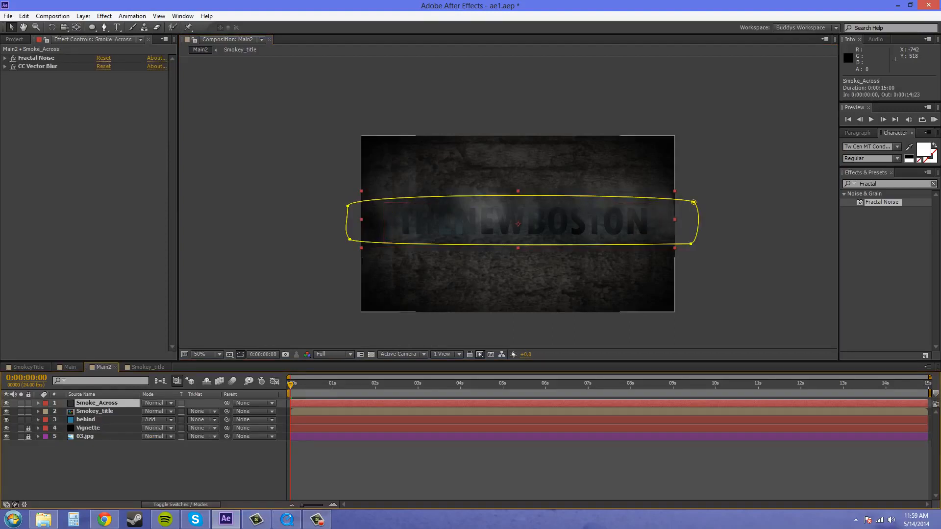
Step: Set the Opacity of the Smoke_Across layer to 90%
key("F10")
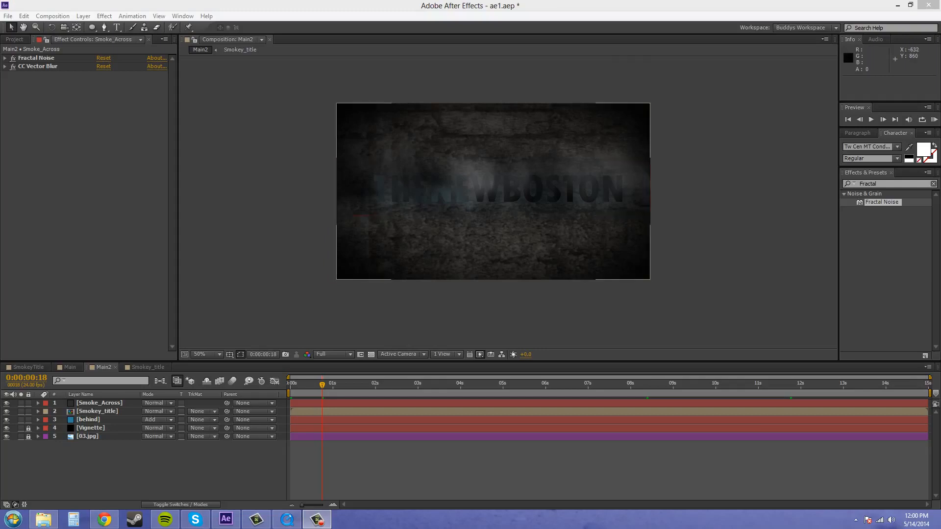
left_click(322, 402)
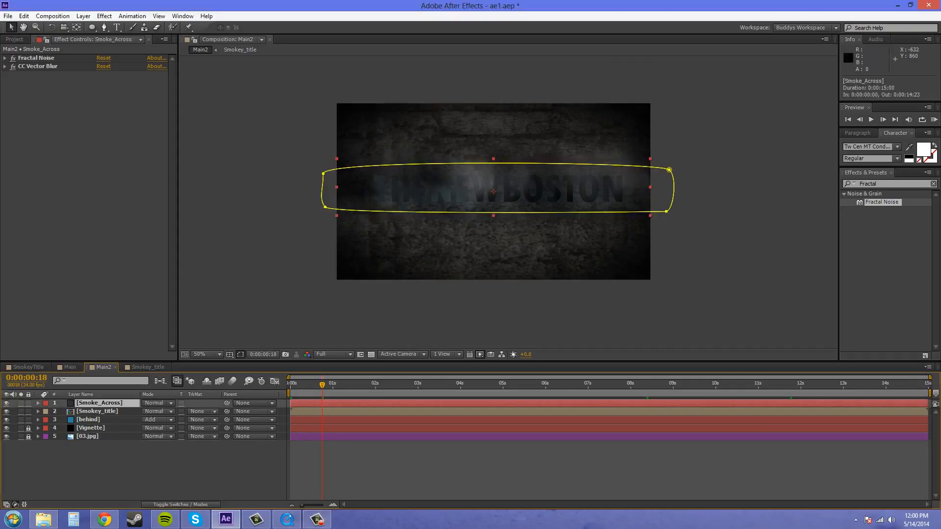
key("t")
left_click(150, 412)
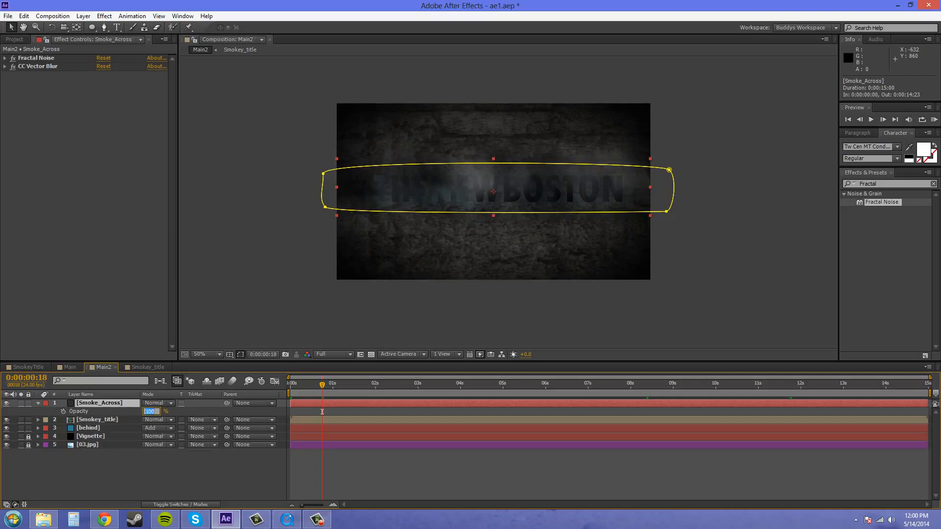
type("90")
key("Return")
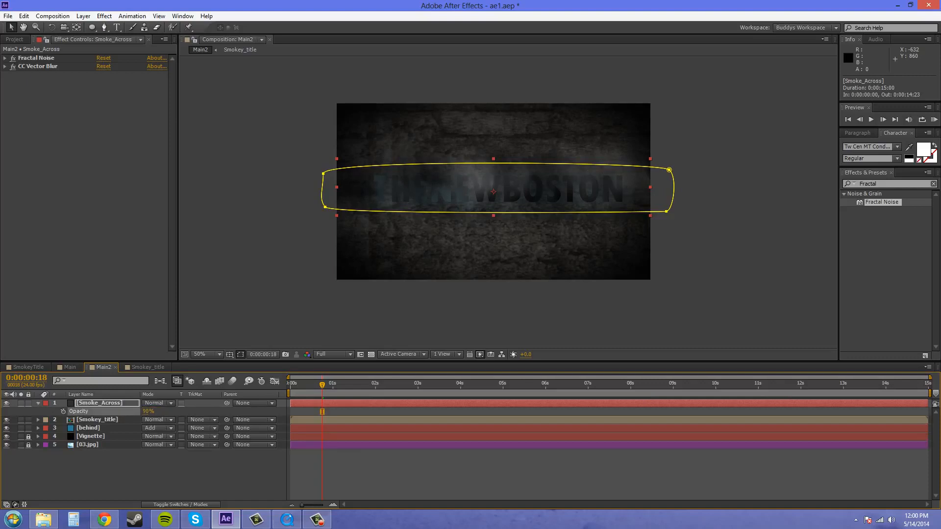
left_click(322, 412)
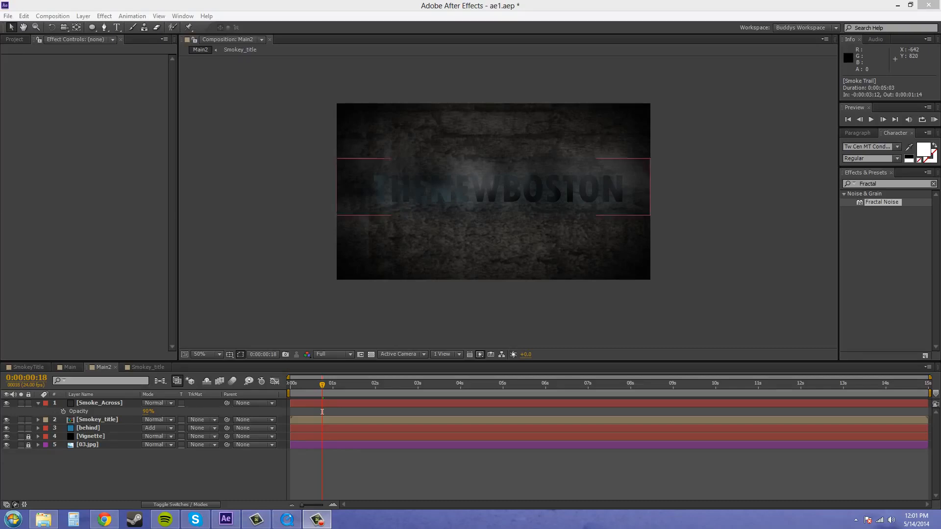
Step: Select the behind layer in the composition
left_click(625, 185)
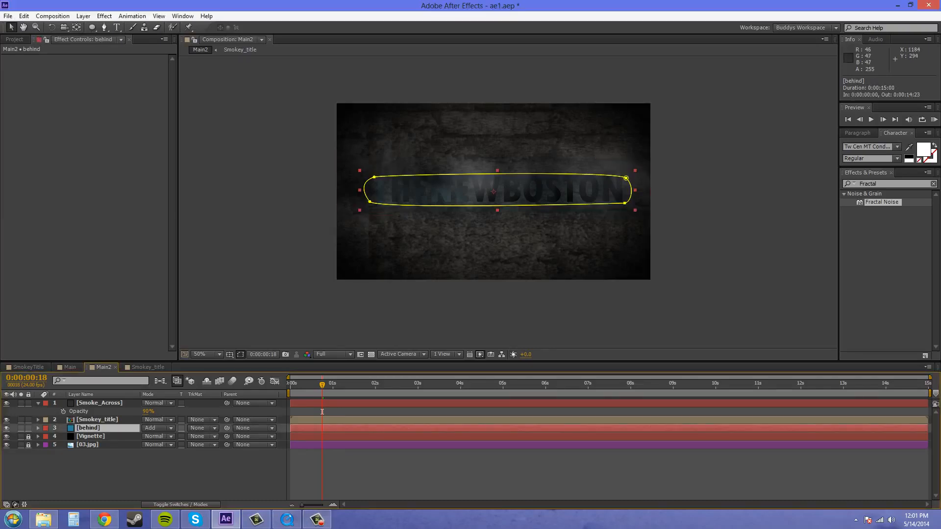